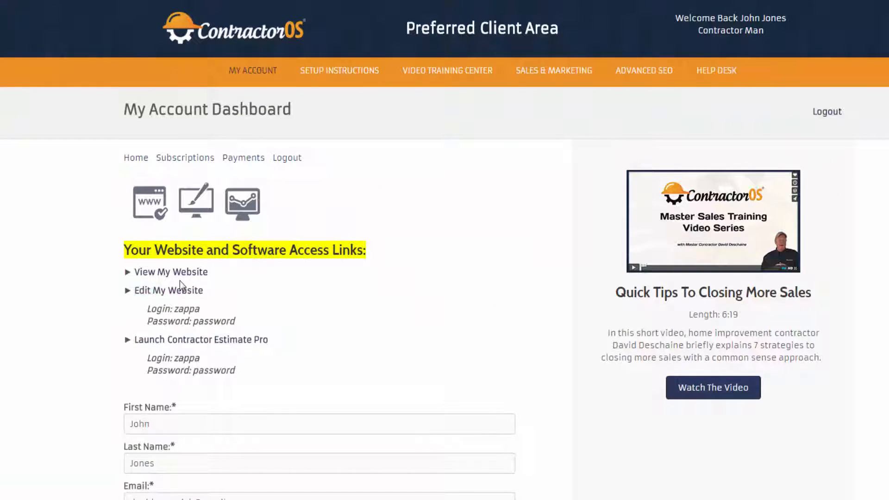
# Open the Step 3 website setup questionnaire and go through the name, phone and email fields for the contact person.
pyautogui.moveTo(340, 71)
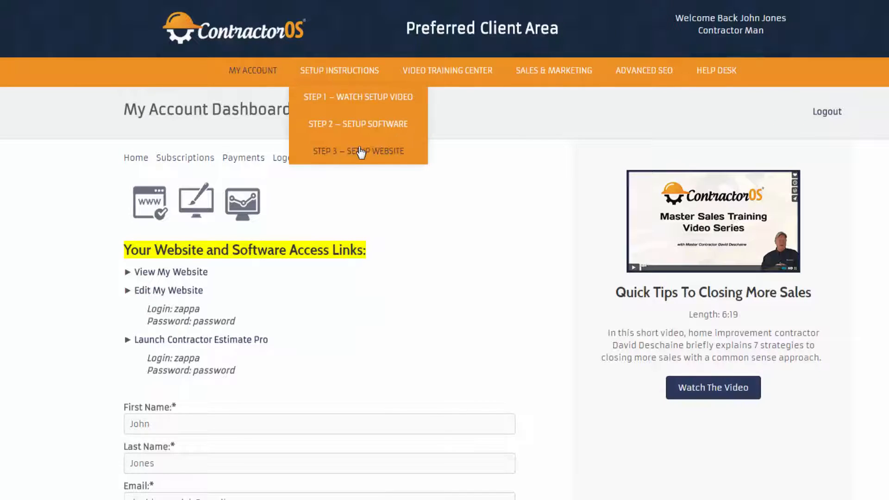
pyautogui.click(383, 156)
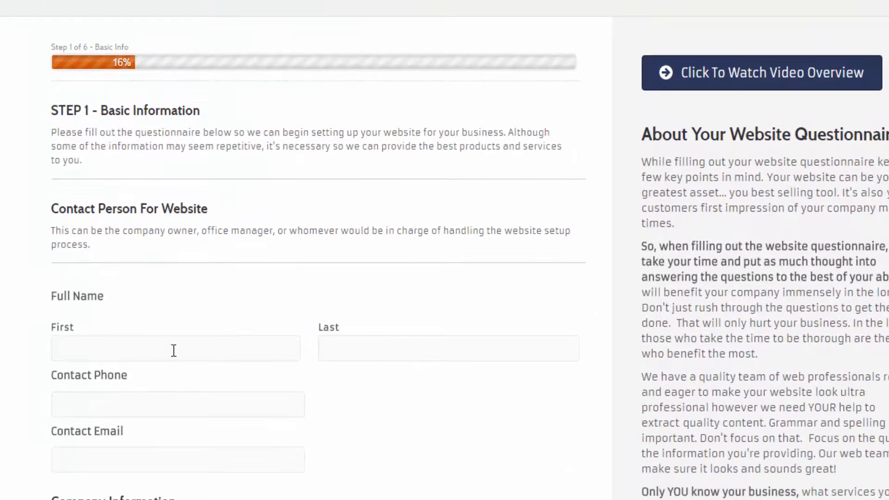
pyautogui.click(212, 430)
pyautogui.click(379, 348)
pyautogui.scroll(-3, 377, 347)
pyautogui.click(185, 252)
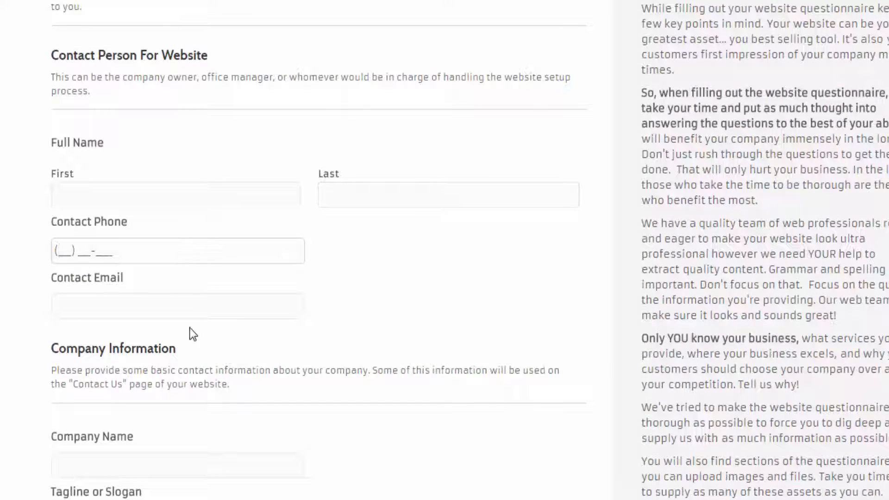
pyautogui.click(195, 317)
pyautogui.scroll(-1, 196, 318)
pyautogui.scroll(-3, 167, 282)
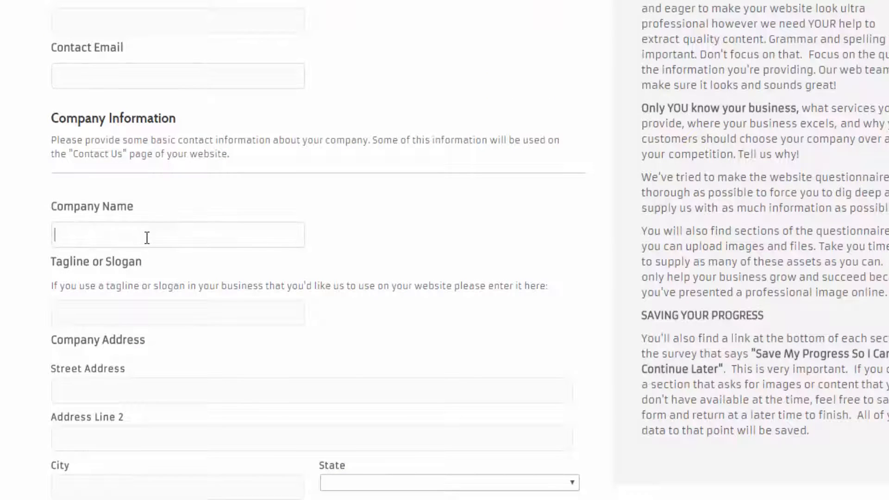
# Review the company information fields, including name, tagline, address, phone, email and current website link.
pyautogui.scroll(3, 138, 252)
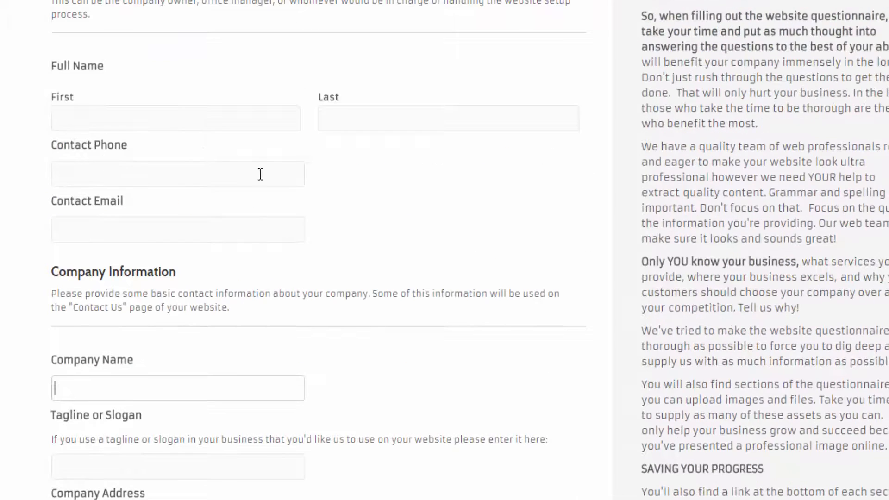
pyautogui.scroll(-6, 196, 290)
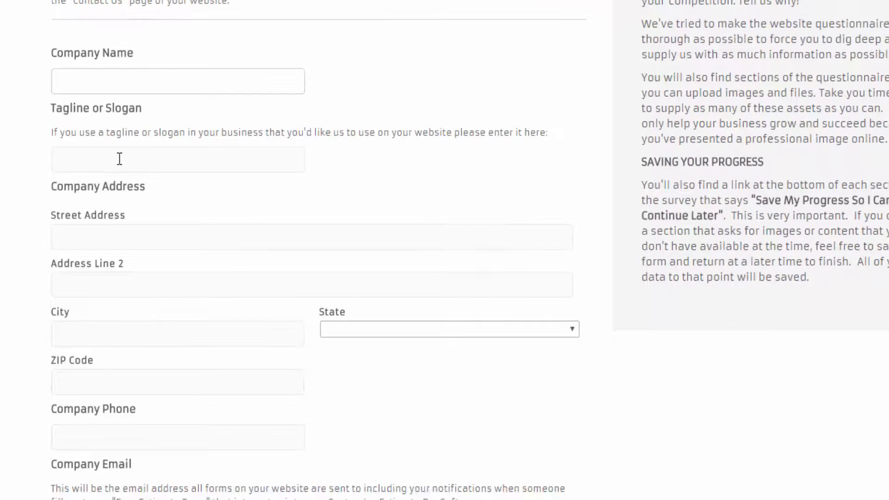
pyautogui.scroll(-3, 206, 316)
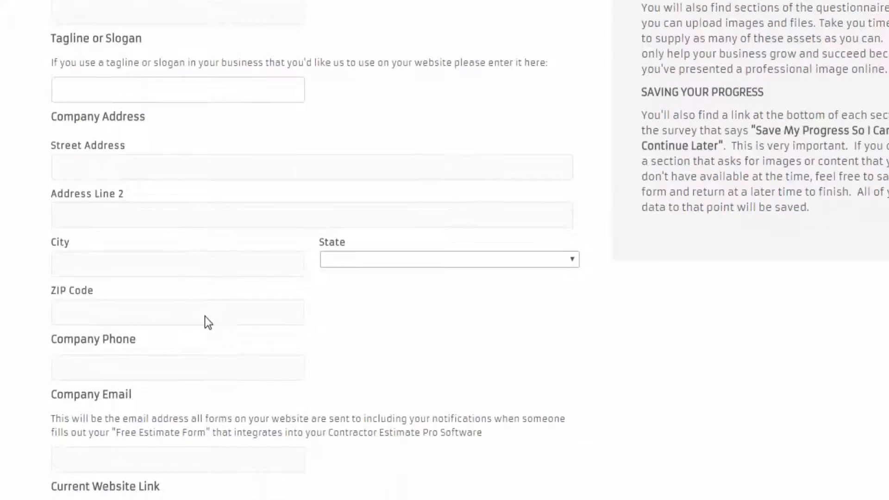
pyautogui.click(120, 187)
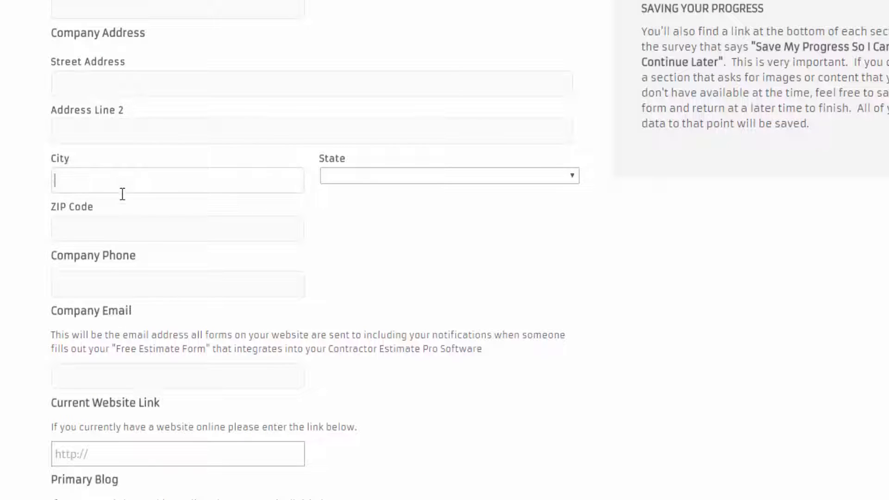
pyautogui.click(132, 230)
pyautogui.click(149, 275)
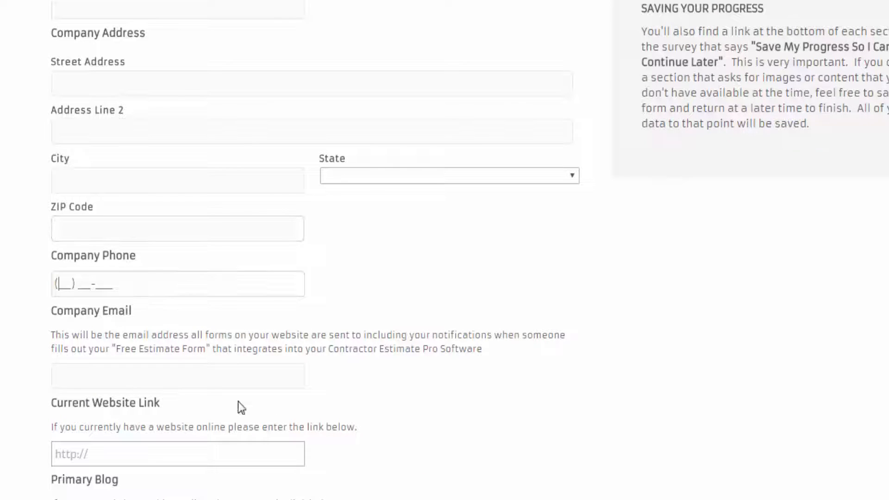
pyautogui.scroll(-5, 142, 324)
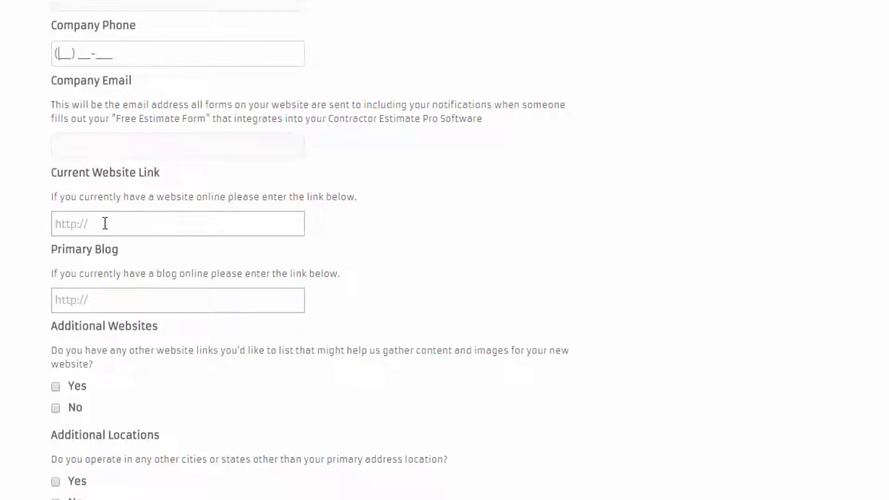
pyautogui.click(127, 222)
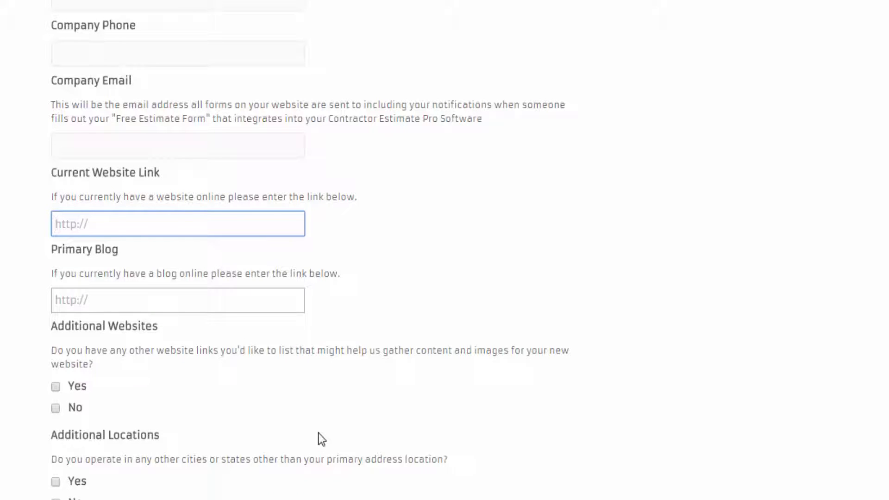
# Review the questionnaire's additional websites, locations, logo, social media, professional services and licensing questions, and return to its beginning.
pyautogui.scroll(-3, 318, 432)
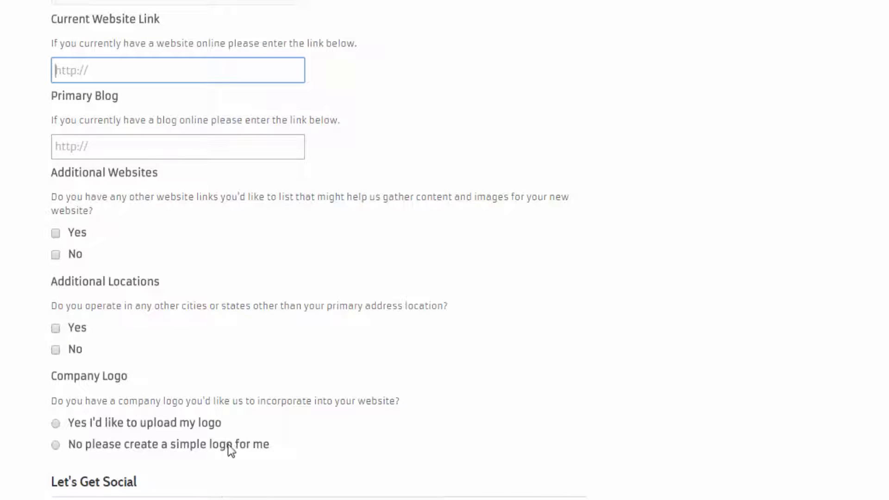
pyautogui.scroll(-3, 232, 486)
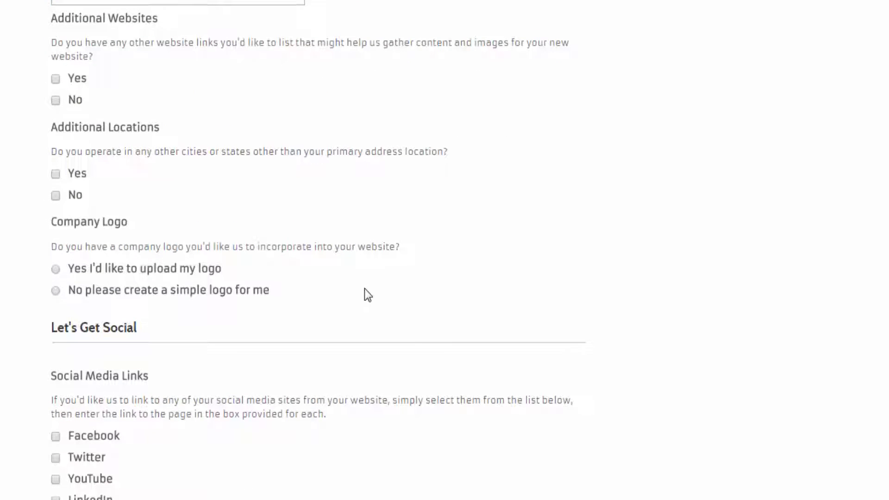
pyautogui.scroll(-6, 368, 296)
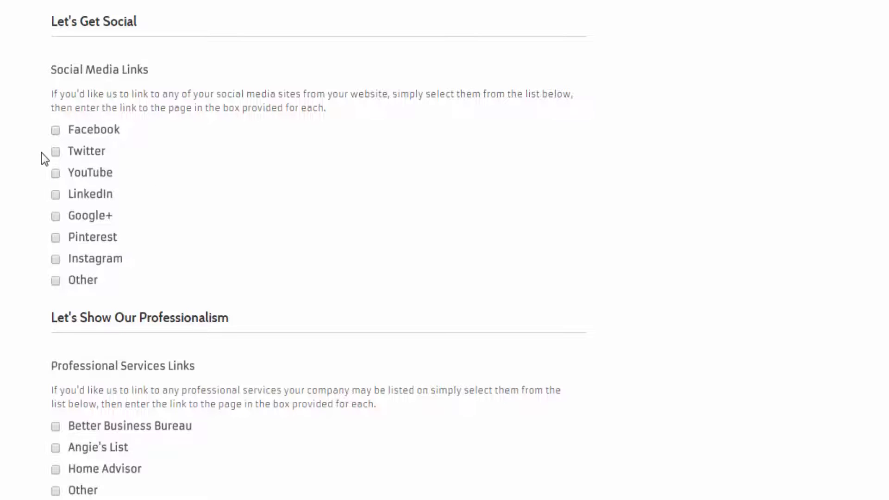
pyautogui.scroll(-5, 307, 441)
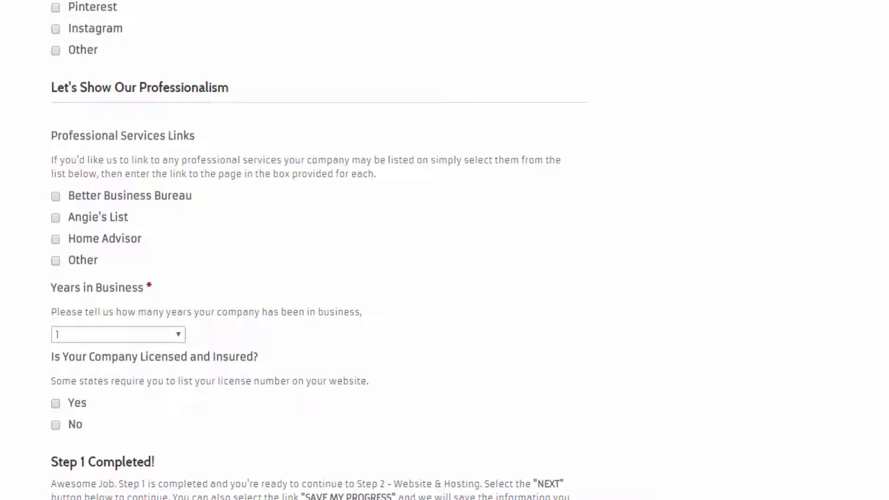
pyautogui.scroll(20, 319, 250)
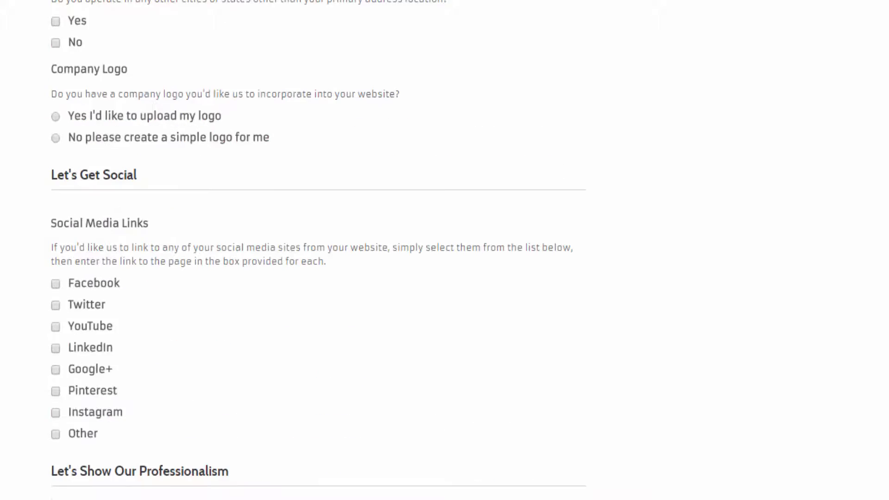
pyautogui.scroll(5, 60, 224)
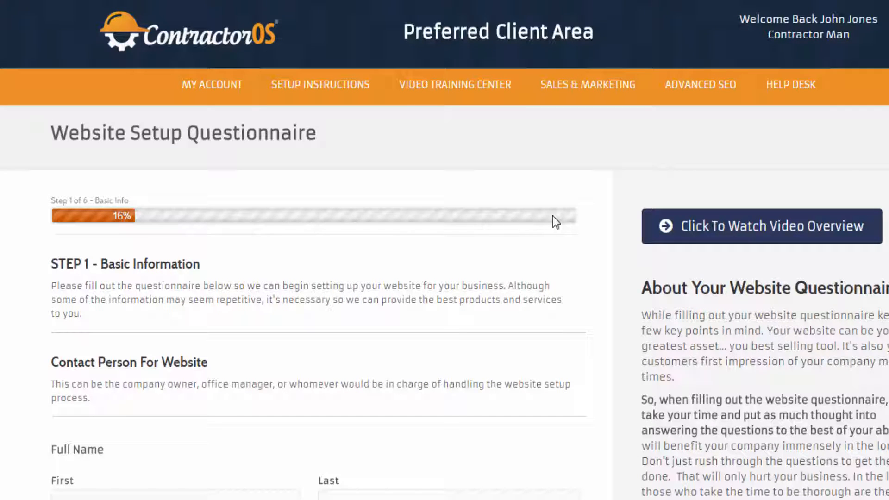
# Highlight the Website Setup Questionnaire title and look over the listed setup instruction steps.
pyautogui.moveTo(53, 135); pyautogui.dragTo(341, 139)
pyautogui.moveTo(347, 84)
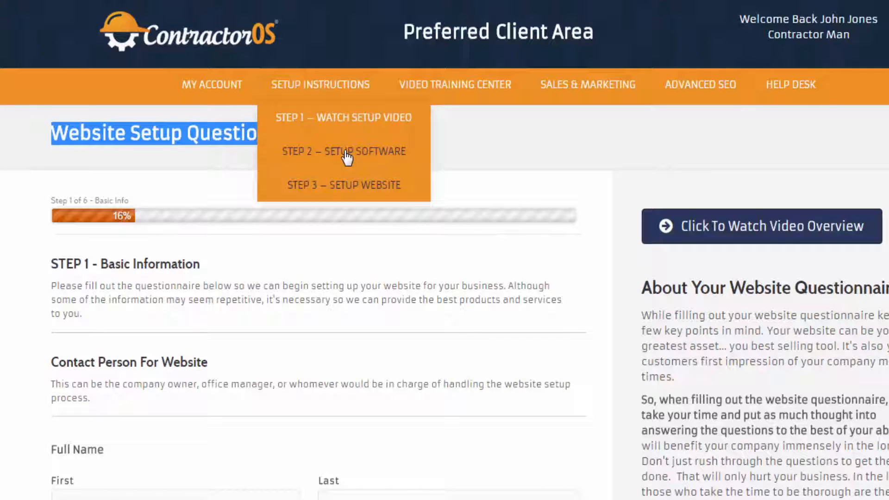
pyautogui.click(378, 157)
pyautogui.moveTo(323, 93)
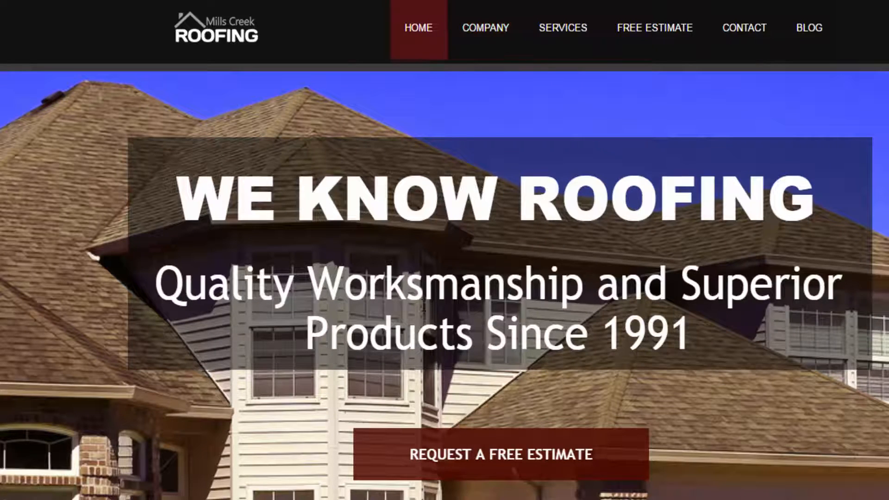
# Browse the Mills Creek Roofing sample website through its Home, Company, Services, Free Estimate and Contact pages.
pyautogui.scroll(-10, 424, 314)
pyautogui.scroll(10, 421, 311)
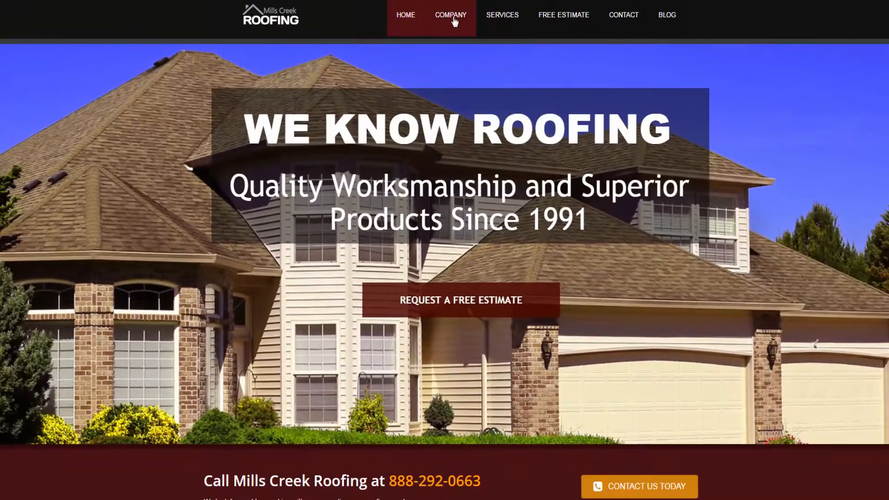
pyautogui.click(462, 23)
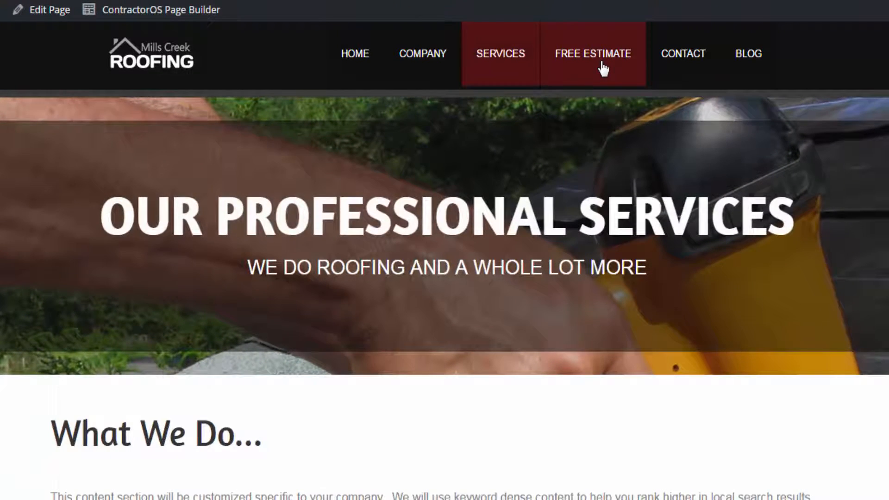
pyautogui.click(603, 69)
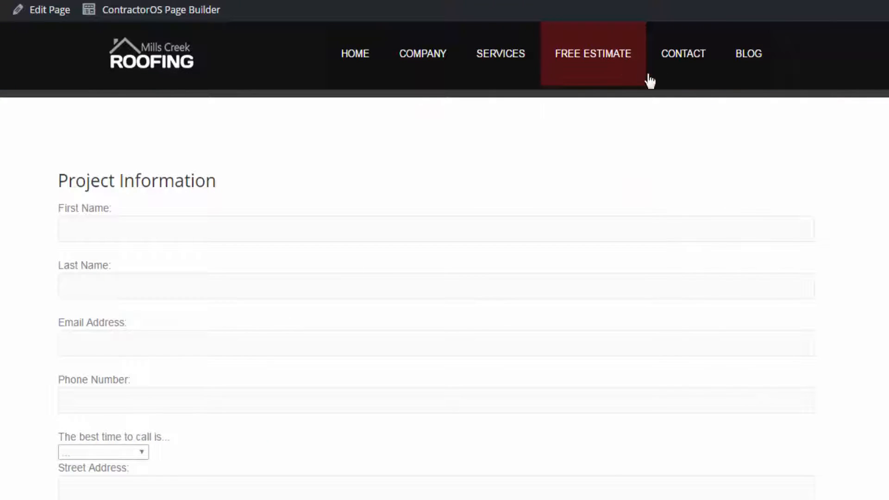
pyautogui.click(687, 73)
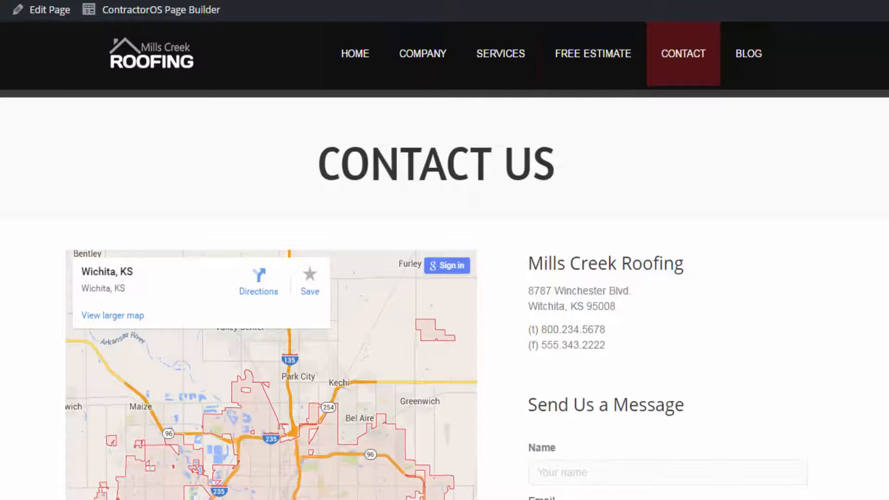
# Examine the Contact page's map, message form and company details, along with the Google My Business introduction.
pyautogui.scroll(-3, 444, 296)
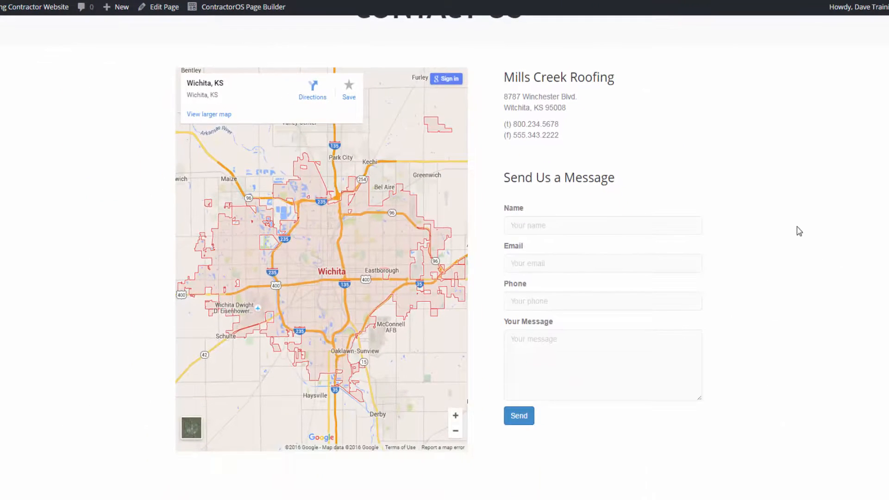
pyautogui.scroll(1, 796, 226)
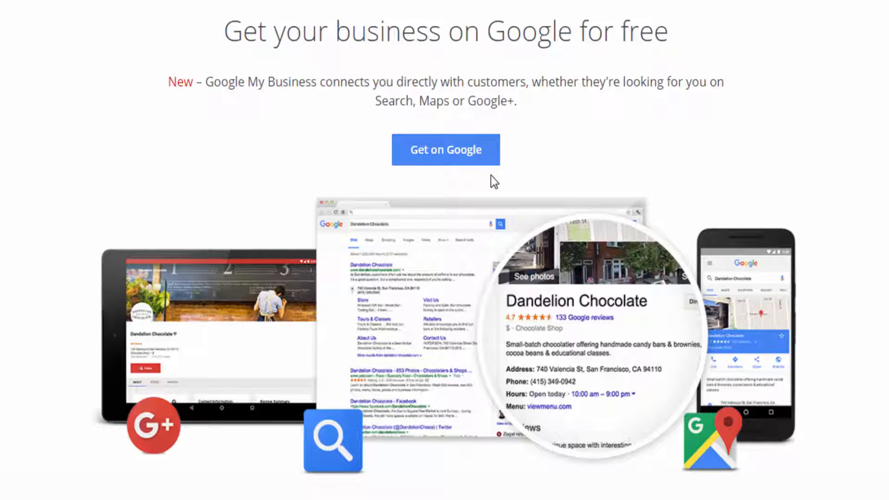
pyautogui.moveTo(395, 99); pyautogui.dragTo(570, 141)
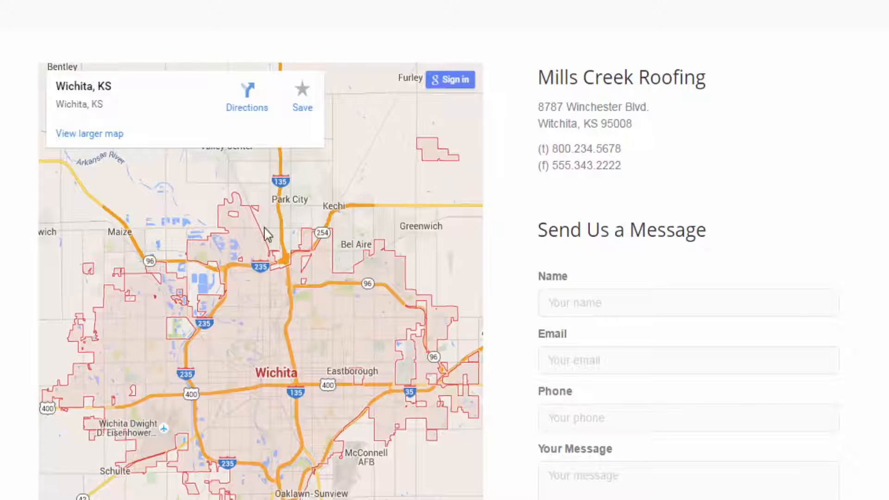
pyautogui.moveTo(540, 76); pyautogui.dragTo(646, 170)
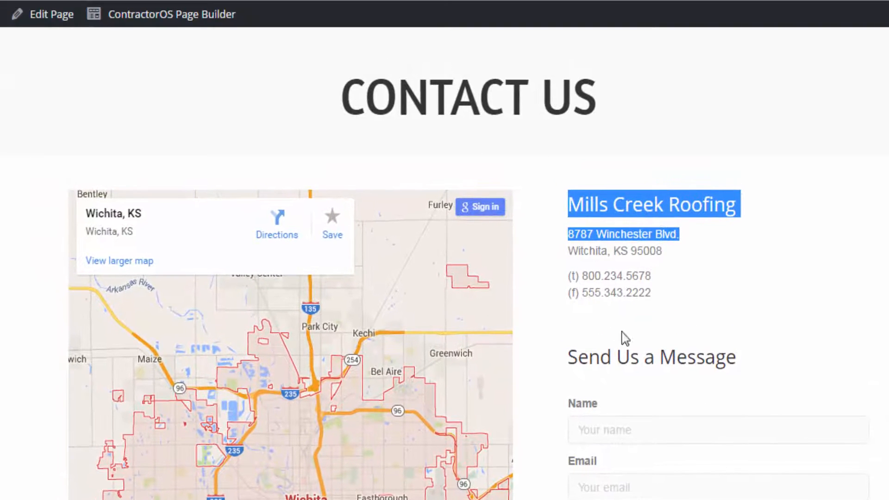
# Open the Contact page in the ContractorOS Page Builder and change the street number in the company details text block.
pyautogui.click(168, 28)
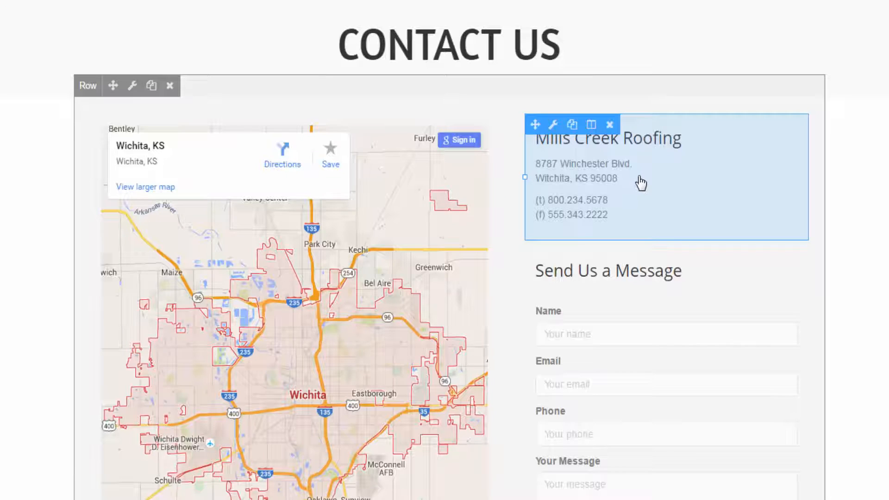
pyautogui.click(641, 183)
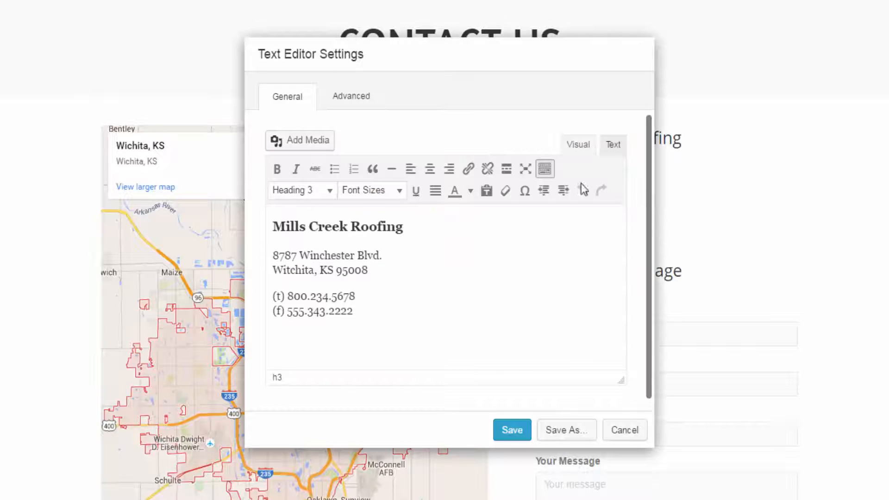
pyautogui.moveTo(393, 258); pyautogui.dragTo(285, 257)
pyautogui.press('BackSpace')
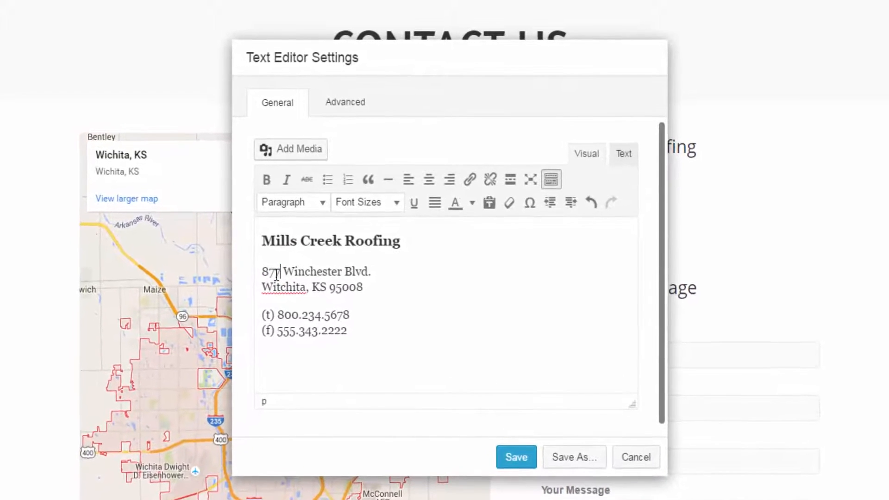
pyautogui.write('78')
# Highlight the city, state and ZIP code in turn within the company address text.
pyautogui.doubleClick(284, 295)
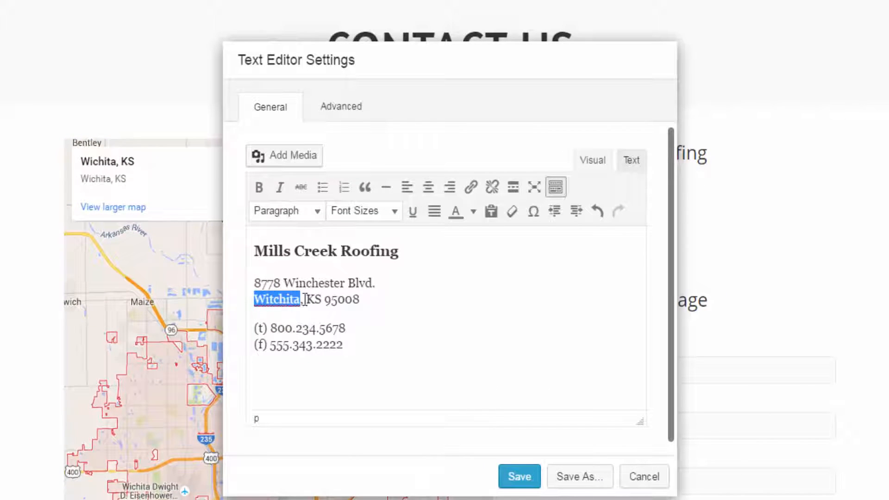
pyautogui.doubleClick(319, 299)
pyautogui.moveTo(369, 301); pyautogui.dragTo(332, 300)
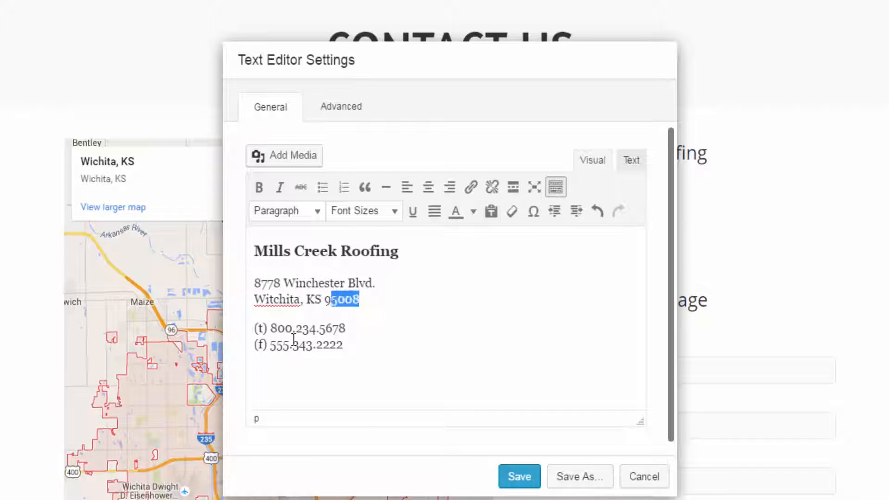
# Capitalize the telephone and fax labels in the company details as (T) and (F).
pyautogui.doubleClick(261, 328)
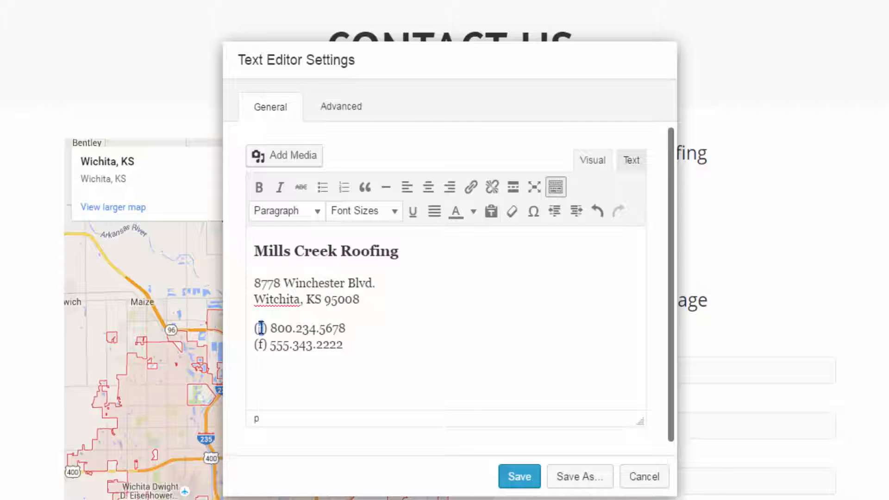
pyautogui.write('T')
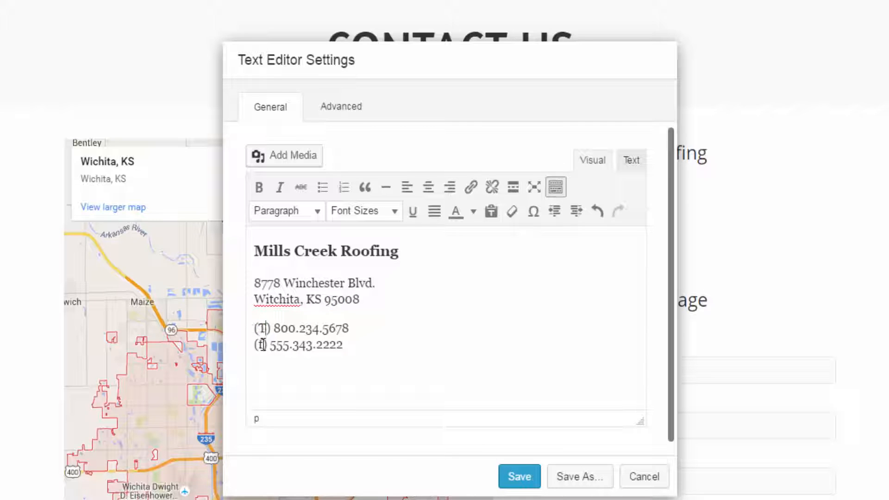
pyautogui.doubleClick(260, 345)
pyautogui.write('F')
pyautogui.click(397, 332)
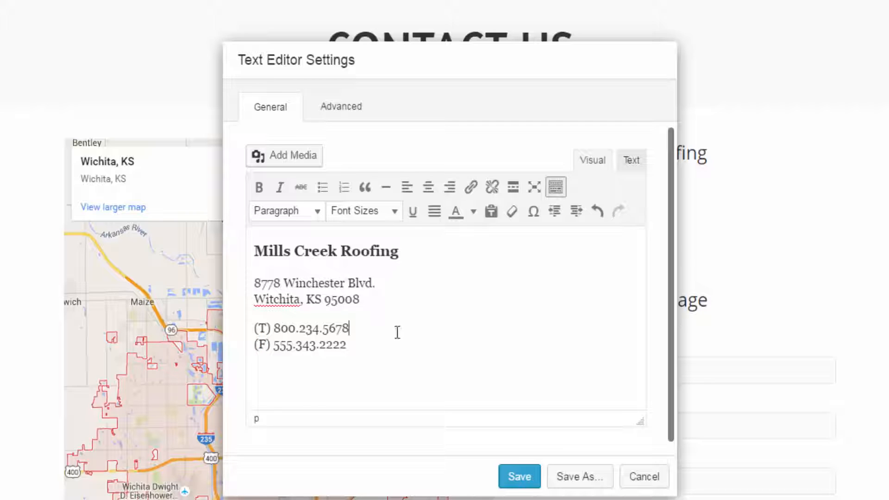
# Set the font size of the telephone and fax lines to 18px and of the two address lines to 20px.
pyautogui.moveTo(361, 345); pyautogui.dragTo(254, 327)
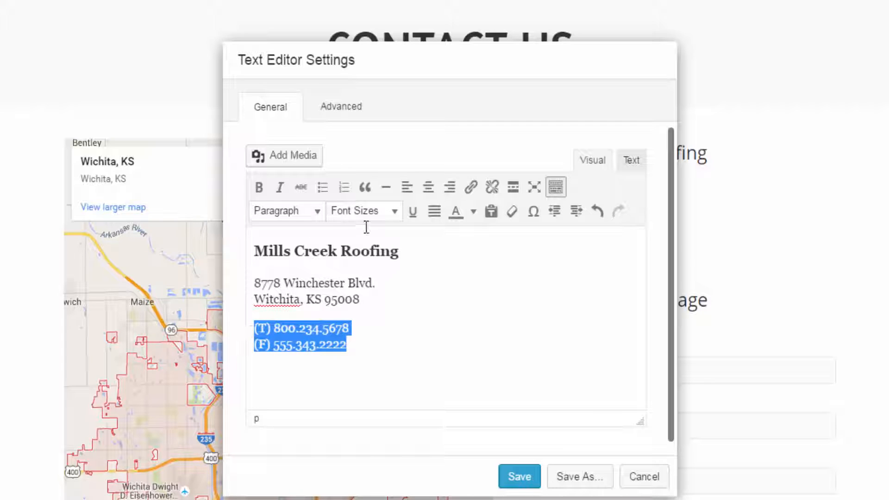
pyautogui.click(395, 214)
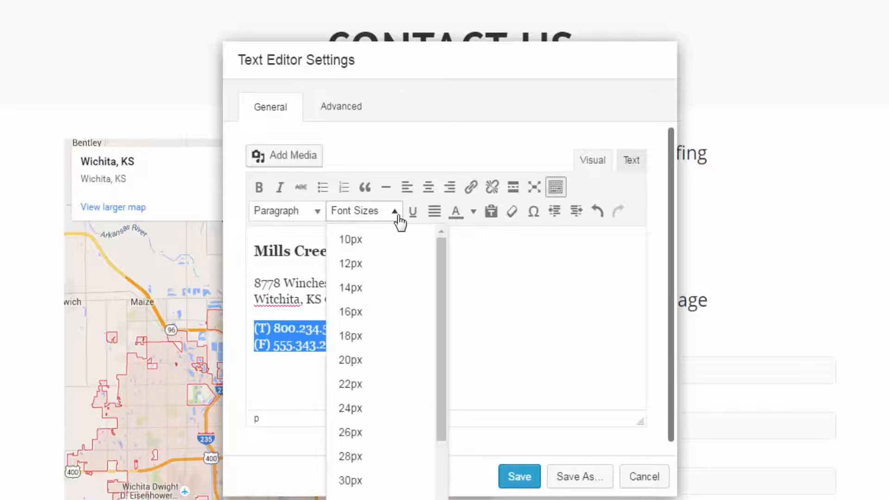
pyautogui.click(360, 340)
pyautogui.moveTo(360, 300); pyautogui.dragTo(261, 283)
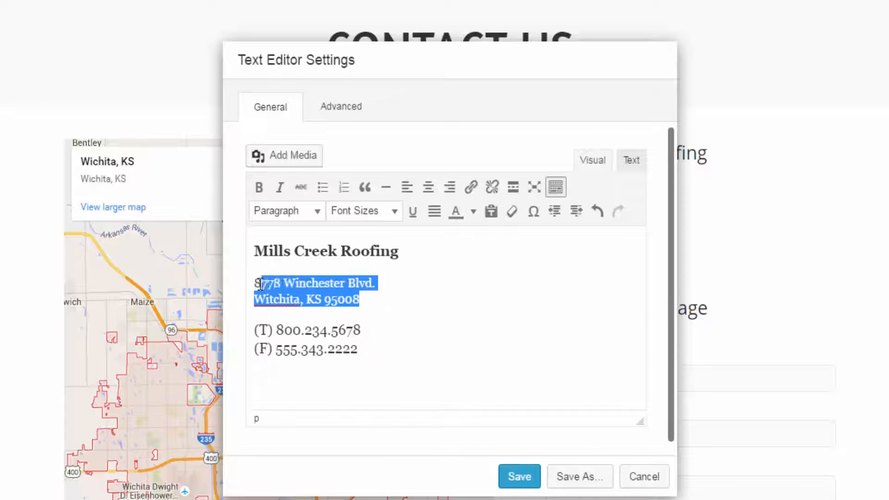
pyautogui.click(391, 211)
pyautogui.click(361, 360)
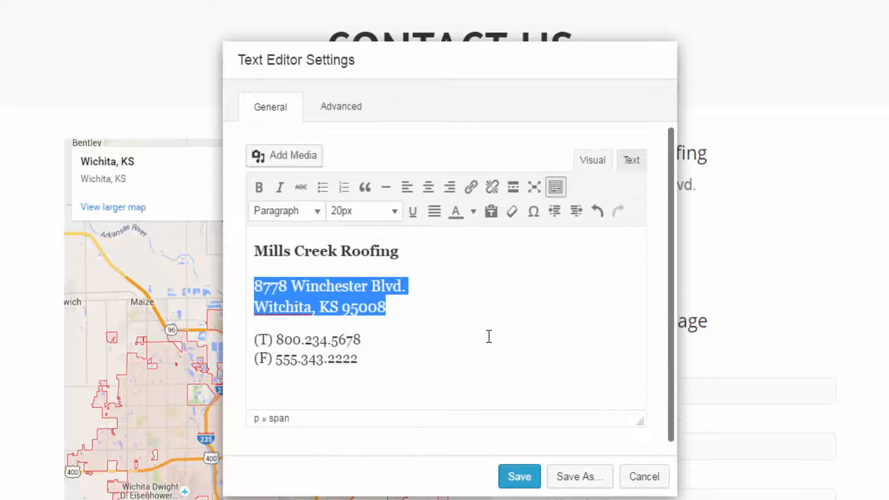
# Set the Mills Creek Roofing heading's font size to 20px and move the text settings dialog aside to uncover the company details on the page.
pyautogui.moveTo(399, 252); pyautogui.dragTo(253, 252)
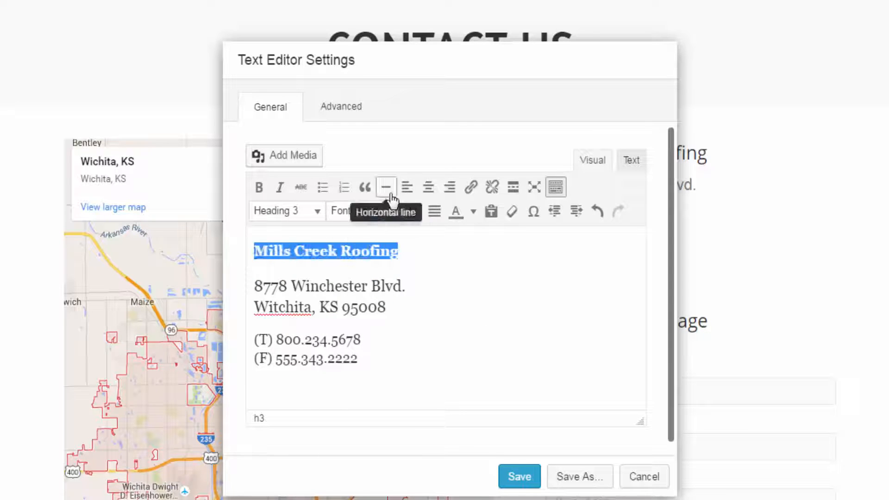
pyautogui.click(395, 213)
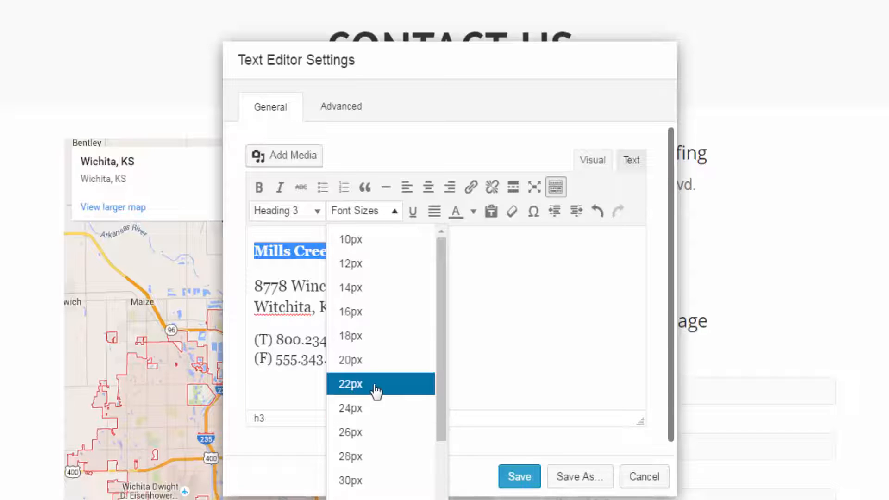
pyautogui.click(366, 361)
pyautogui.click(485, 330)
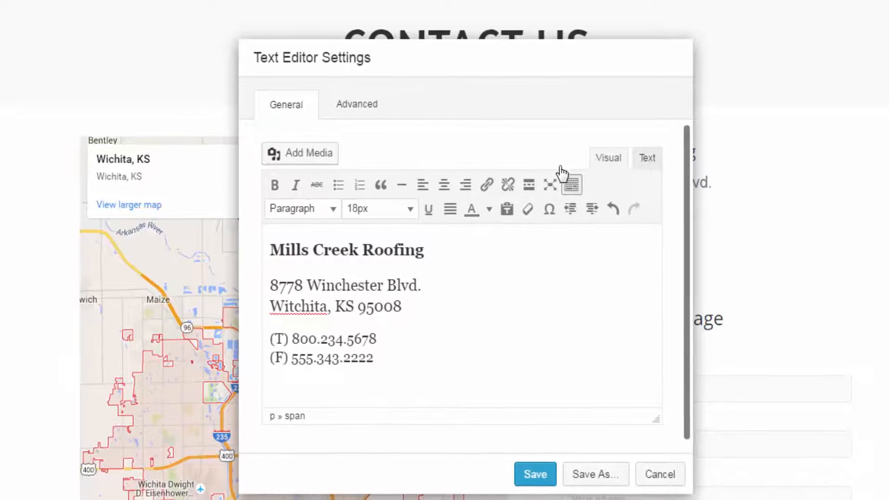
pyautogui.moveTo(485, 57); pyautogui.dragTo(244, 61)
pyautogui.moveTo(318, 50); pyautogui.dragTo(431, 96)
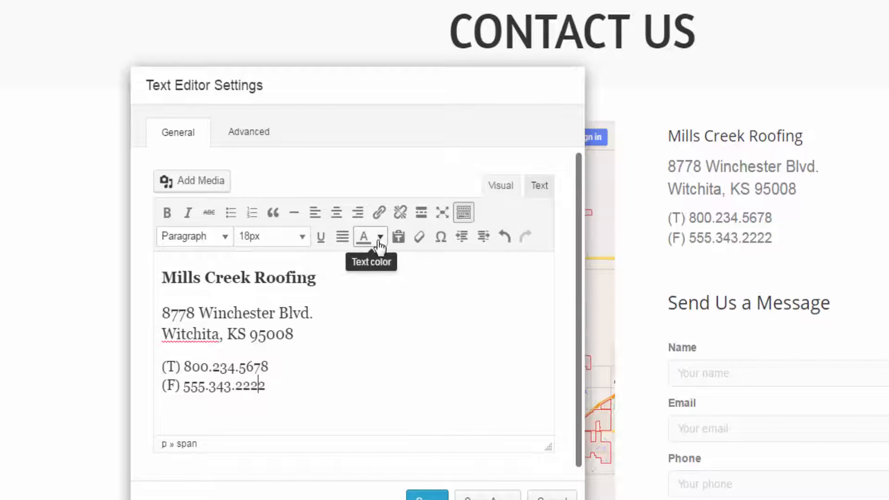
# Color the entire company details text purple.
pyautogui.moveTo(284, 387); pyautogui.dragTo(147, 277)
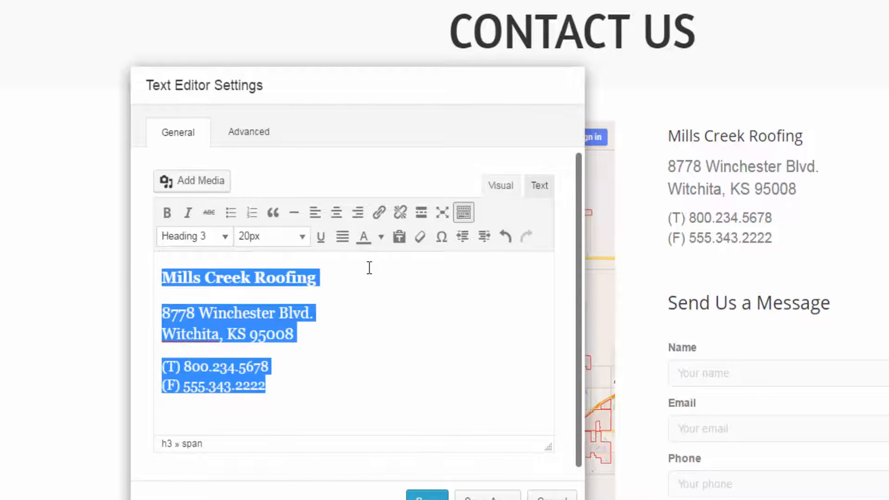
pyautogui.click(384, 240)
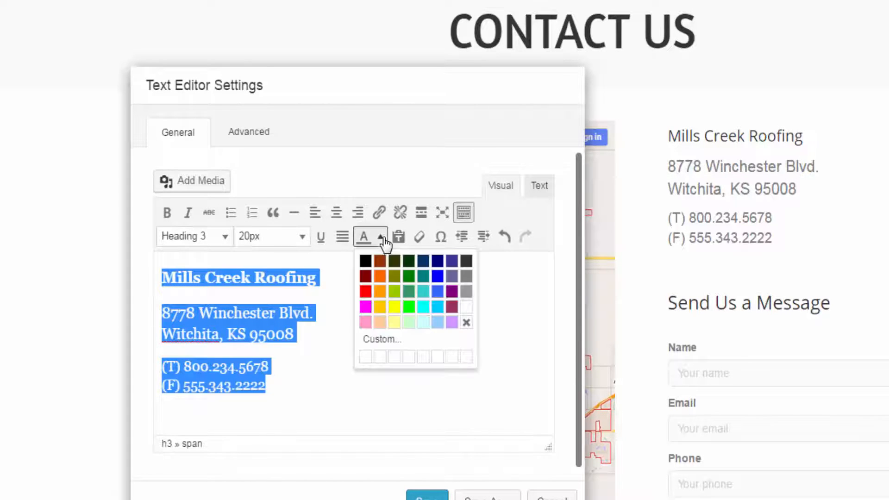
pyautogui.click(457, 302)
pyautogui.click(285, 387)
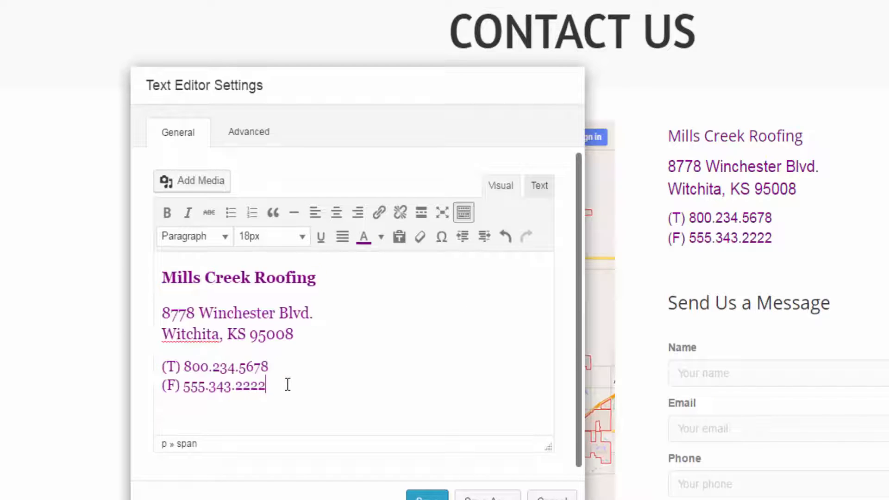
# Change the text color of all the company details to black.
pyautogui.moveTo(287, 382); pyautogui.dragTo(141, 271)
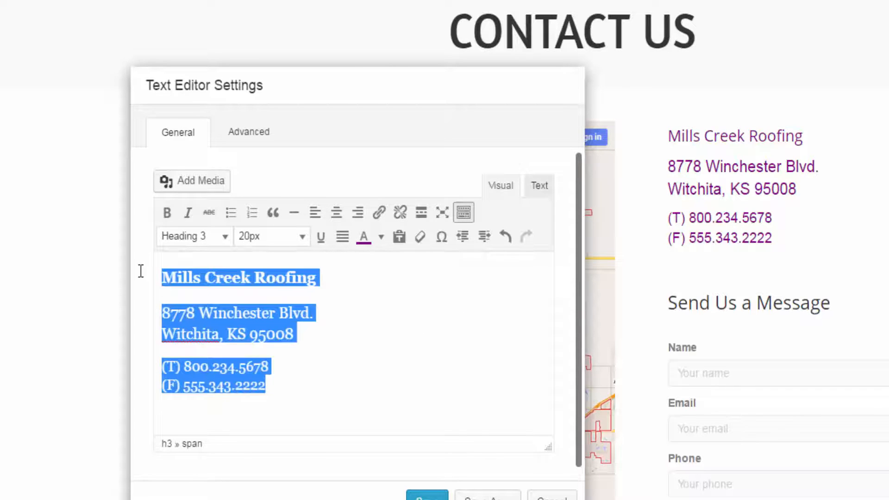
pyautogui.click(381, 237)
pyautogui.click(365, 259)
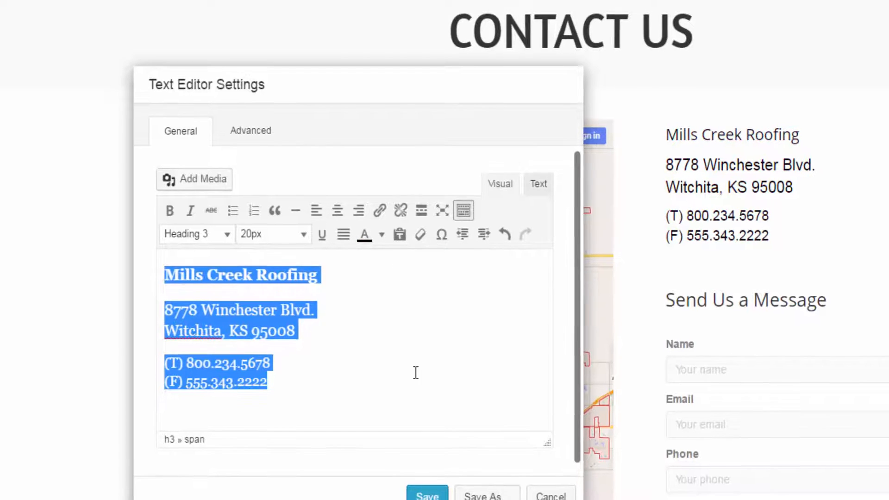
pyautogui.click(345, 280)
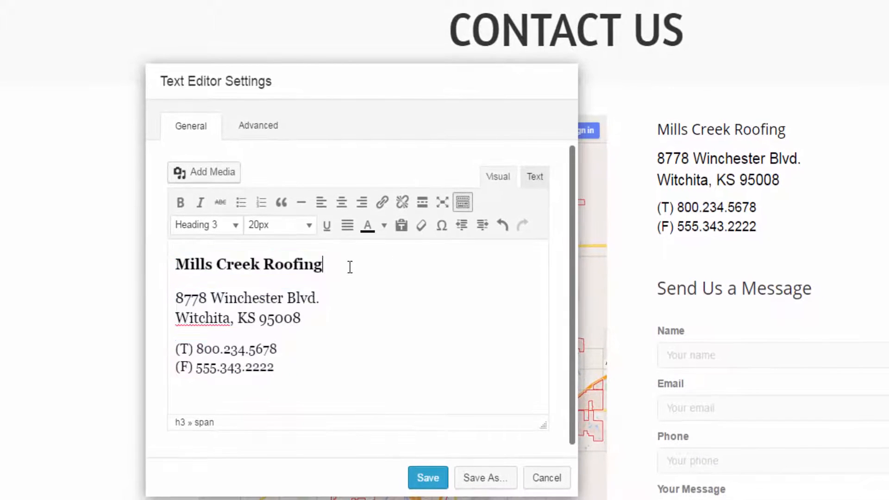
# Try Heading 2 on the Mills Creek Roofing title, return it to Heading 3, and discard the text block's edits.
pyautogui.moveTo(350, 267); pyautogui.dragTo(139, 265)
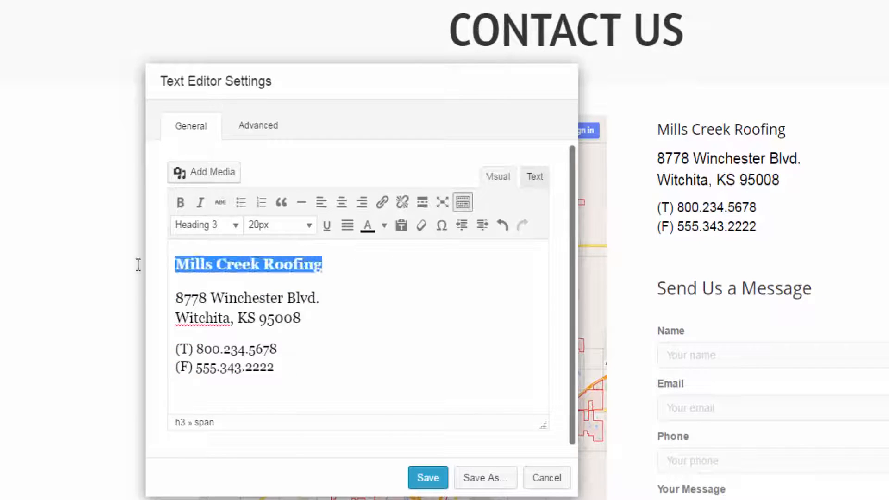
pyautogui.click(235, 226)
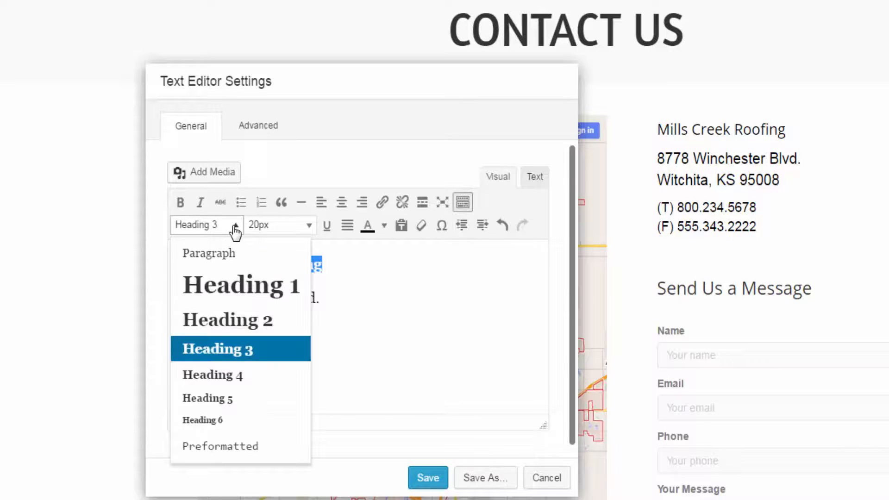
pyautogui.click(226, 321)
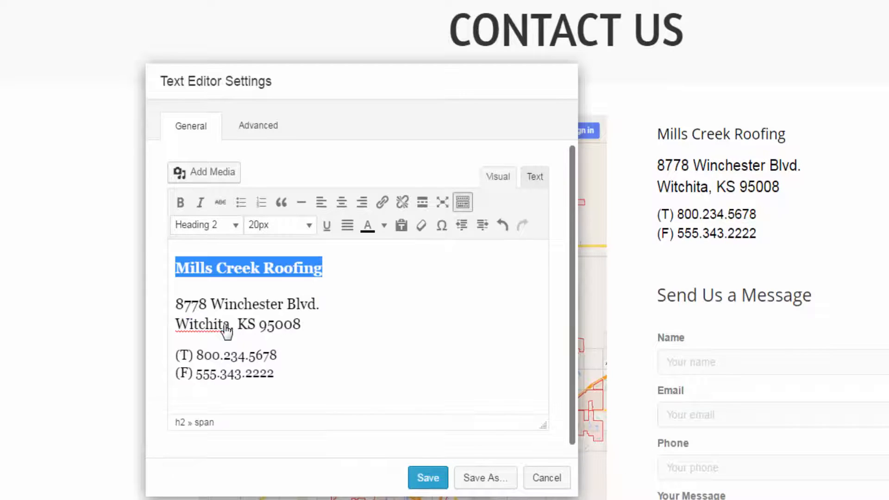
pyautogui.click(239, 228)
pyautogui.click(252, 350)
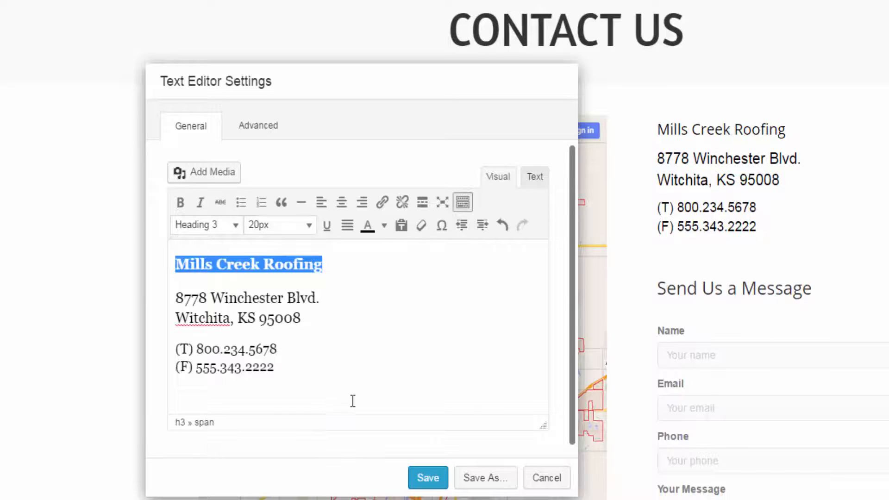
pyautogui.click(549, 481)
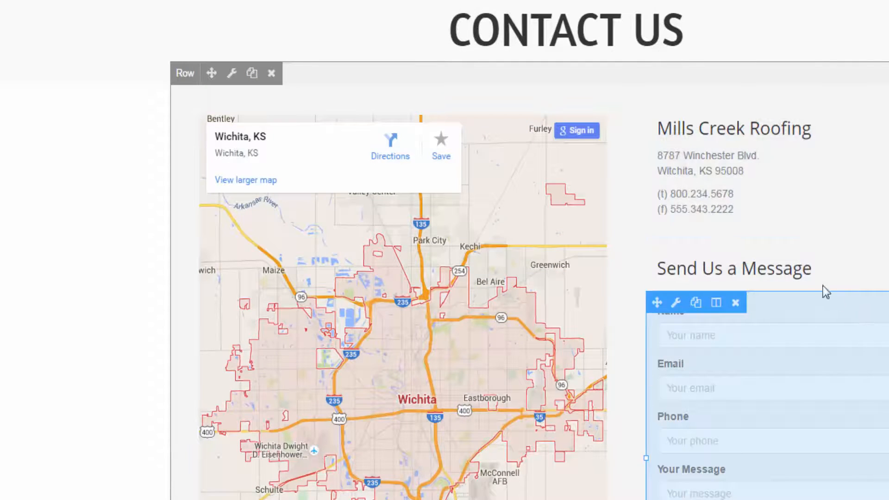
# Try Heading 2 on the Send Us a Message title, return it to Heading 3, and save the text block.
pyautogui.click(781, 277)
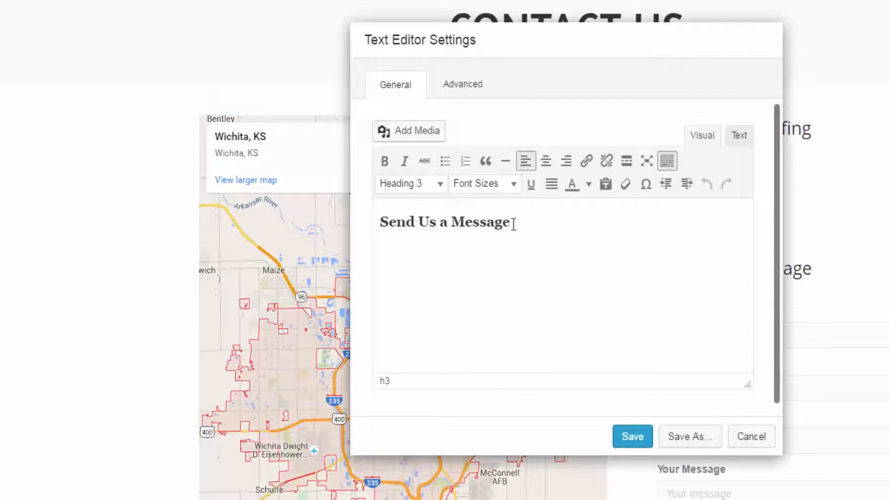
pyautogui.tripleClick(491, 225)
pyautogui.click(441, 188)
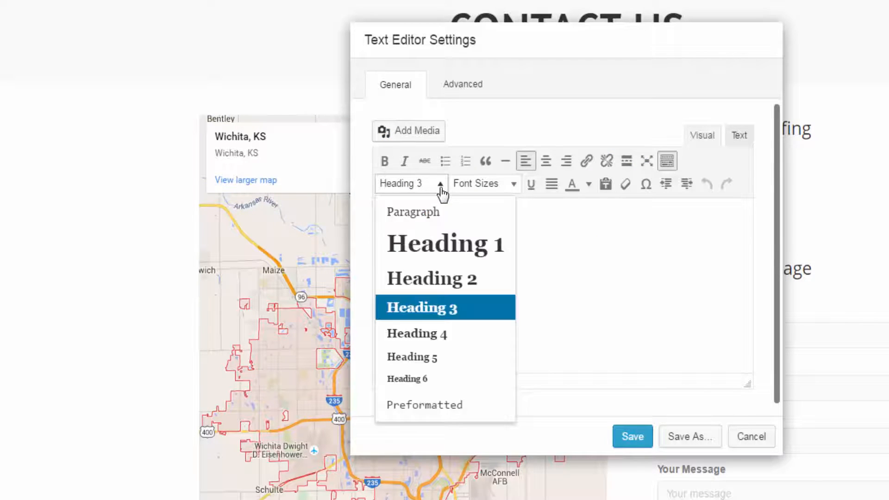
pyautogui.click(419, 289)
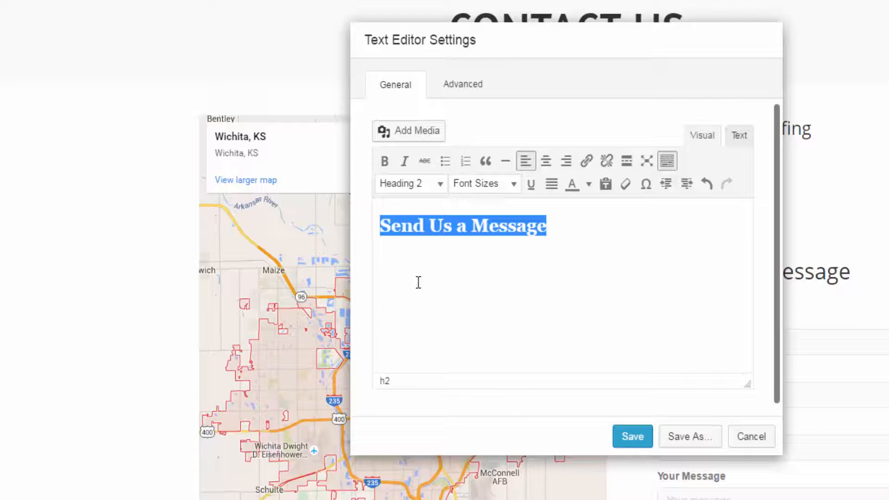
pyautogui.click(440, 186)
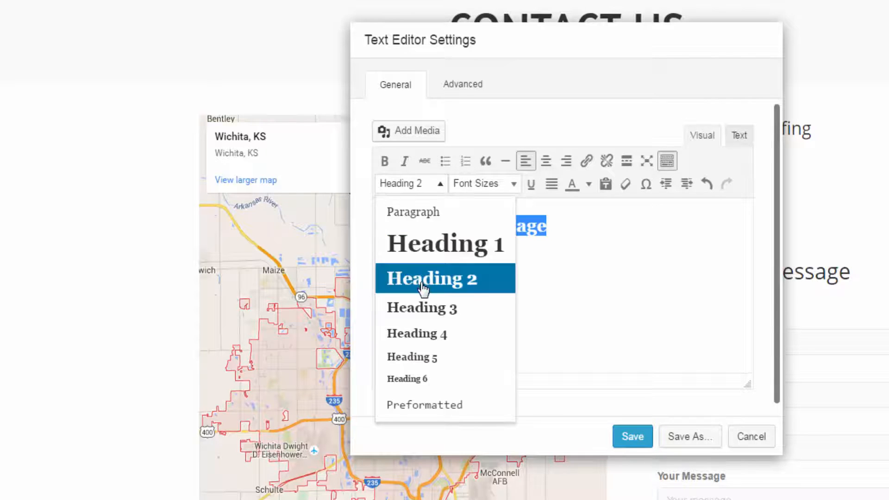
pyautogui.click(421, 306)
pyautogui.click(632, 437)
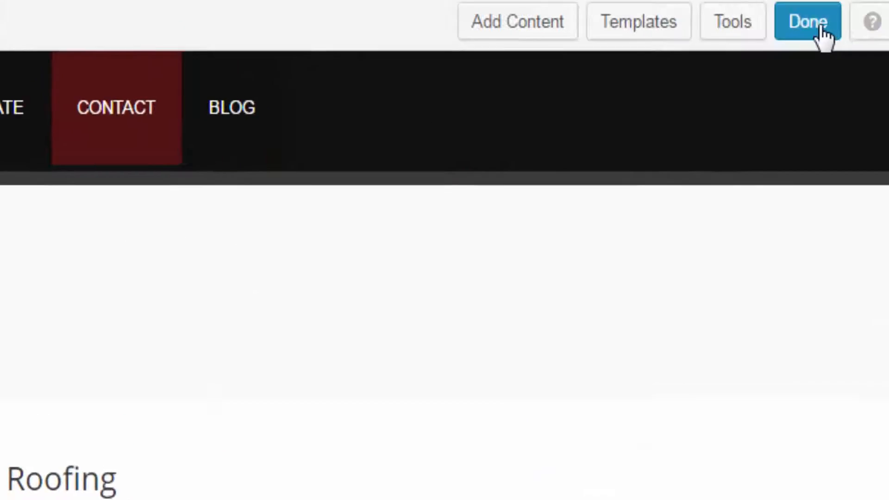
# Finish editing the Contact page and publish the changes.
pyautogui.click(769, 44)
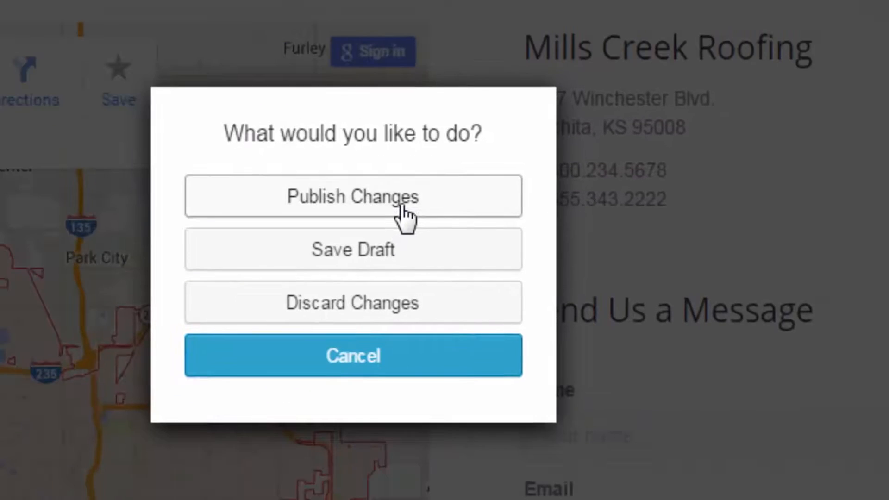
pyautogui.click(298, 279)
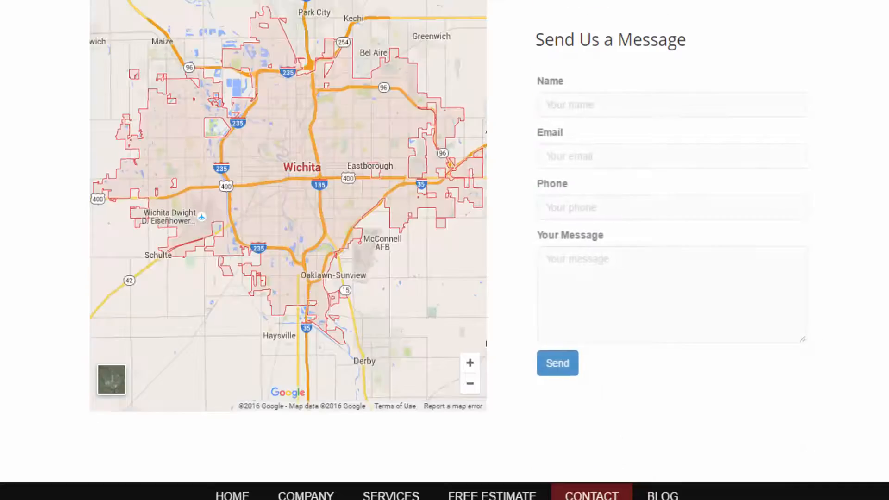
pyautogui.scroll(3, 744, 334)
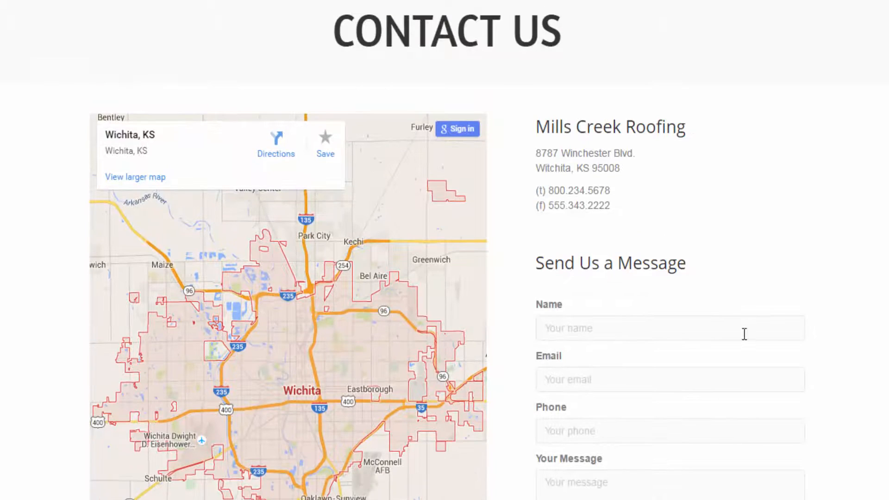
pyautogui.scroll(3, 454, 24)
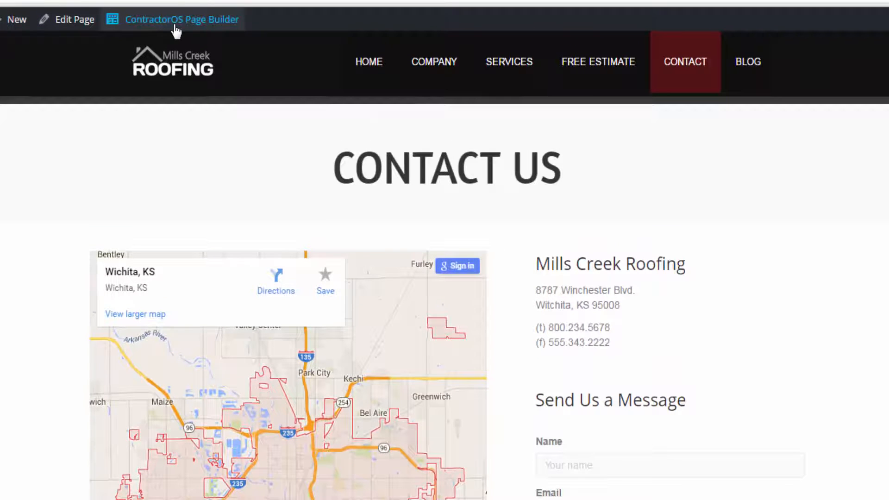
# Reopen the Contact page in the ContractorOS Page Builder, open the message form's settings and highlight the Send To Email address.
pyautogui.click(173, 21)
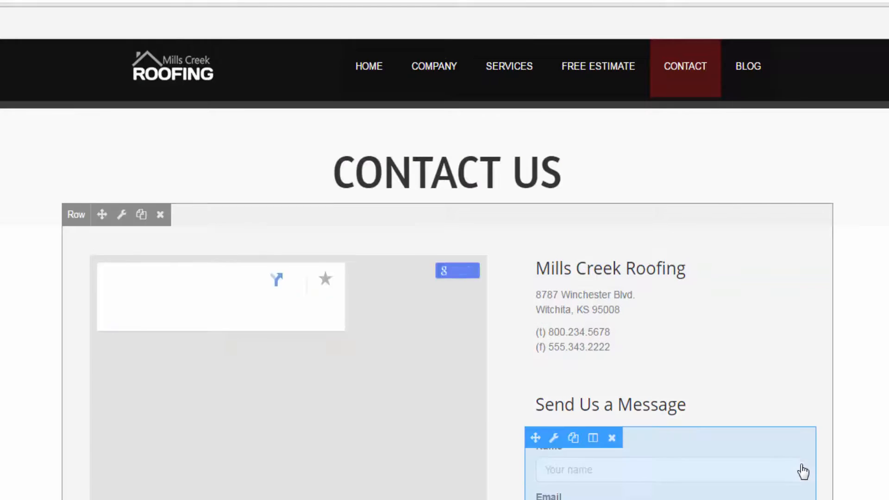
pyautogui.scroll(-5, 693, 318)
pyautogui.click(693, 318)
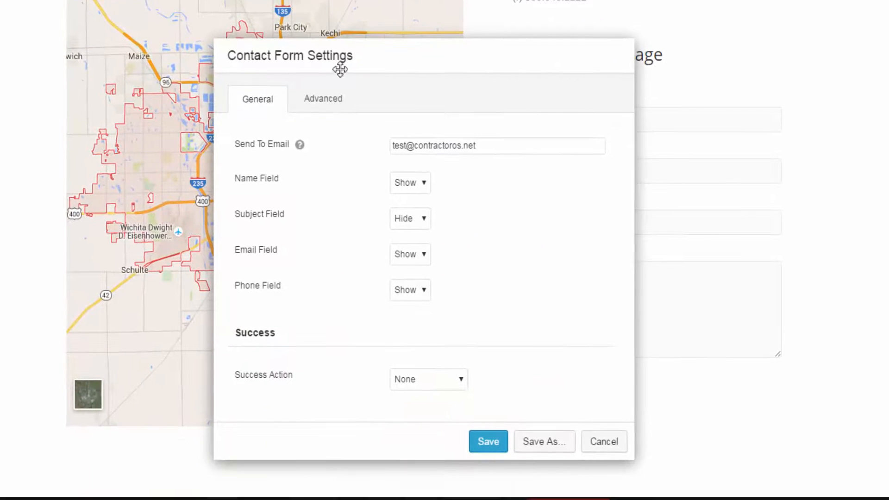
pyautogui.moveTo(480, 162); pyautogui.dragTo(464, 162)
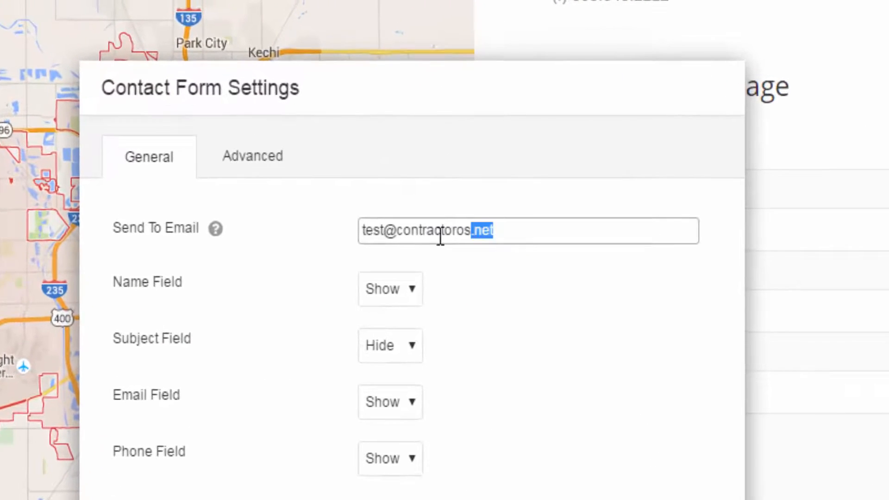
pyautogui.moveTo(440, 237); pyautogui.dragTo(289, 236)
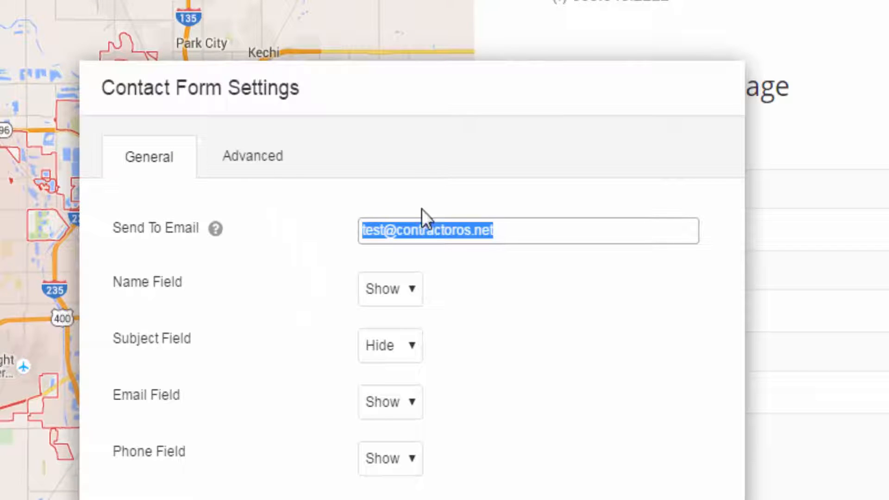
pyautogui.click(546, 232)
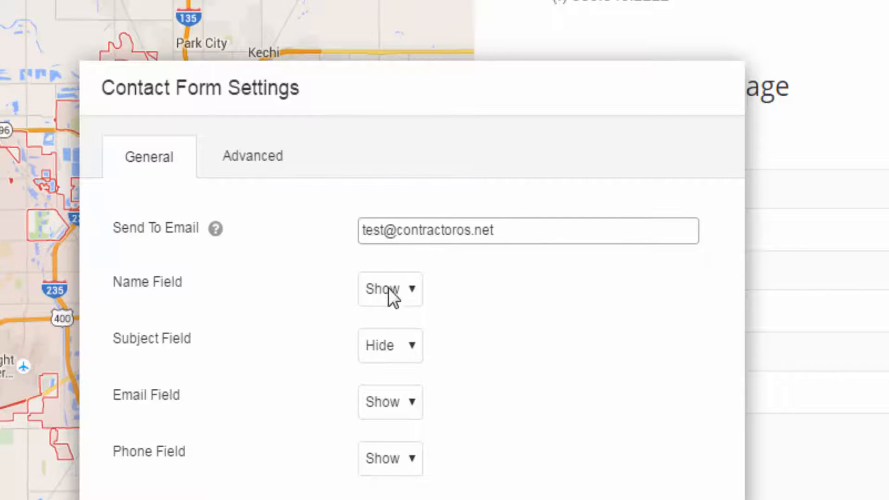
# Move the Contact Form Settings aside, try hiding the Name Field on the message form, and set it back to Show.
pyautogui.moveTo(529, 92); pyautogui.dragTo(239, 71)
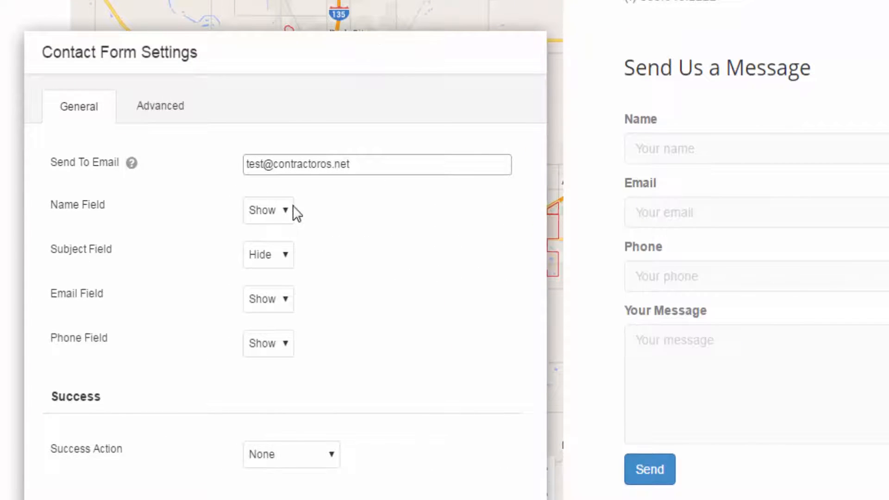
pyautogui.click(280, 210)
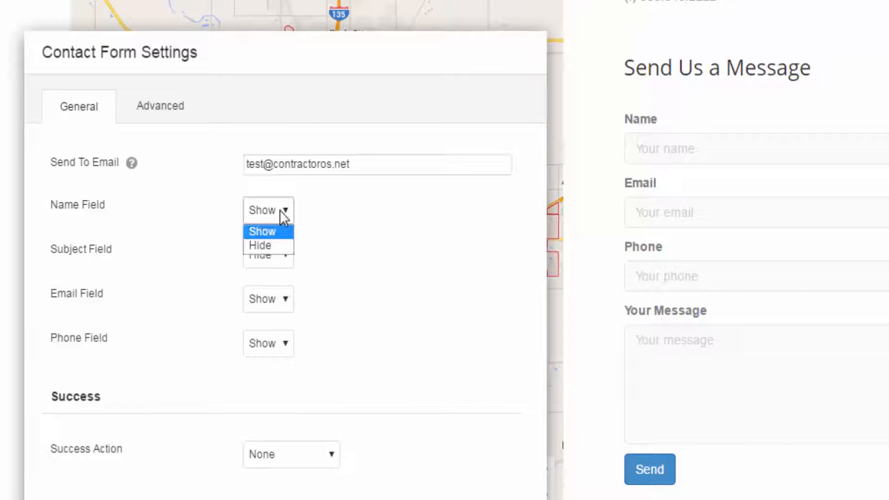
pyautogui.click(267, 250)
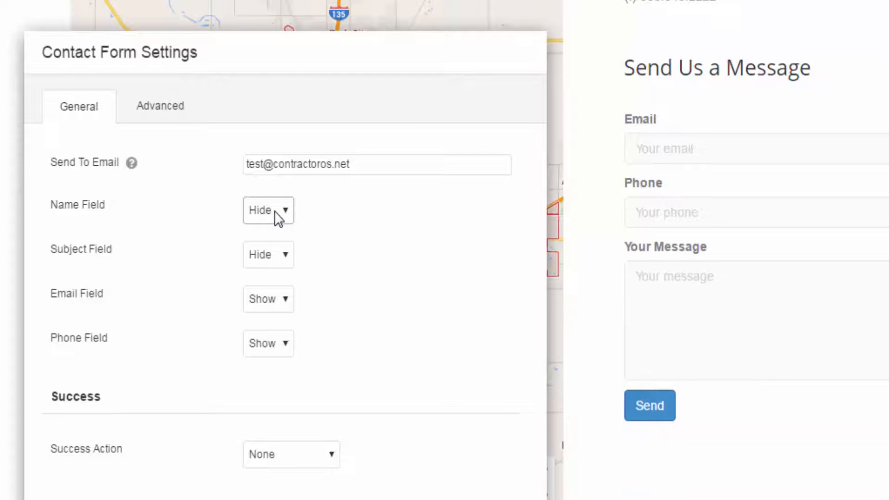
pyautogui.click(274, 211)
pyautogui.click(274, 229)
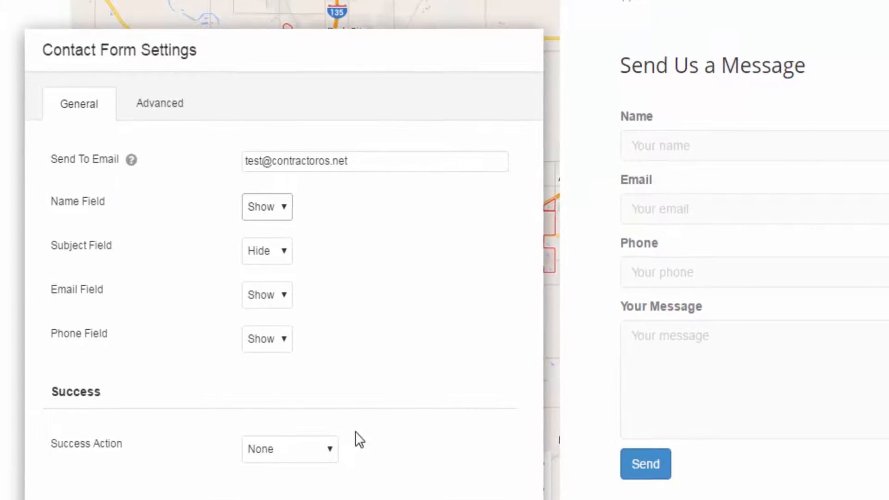
# Look through the message form's advanced margin, responsive layout, animation and CSS selector settings, and return to its general settings.
pyautogui.click(168, 105)
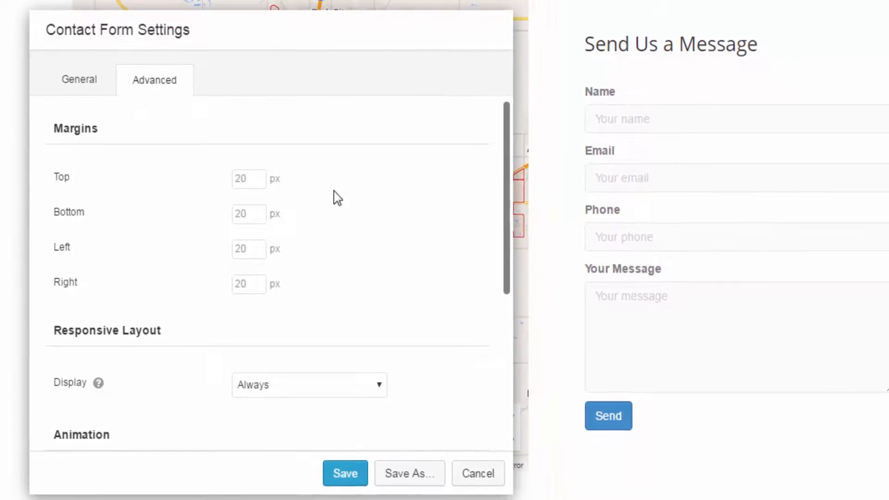
pyautogui.scroll(-5, 353, 282)
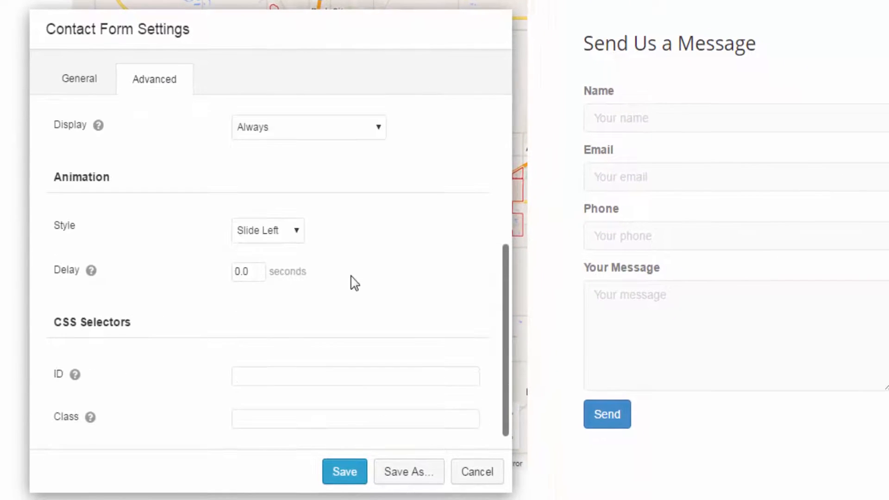
pyautogui.scroll(5, 354, 282)
pyautogui.click(94, 81)
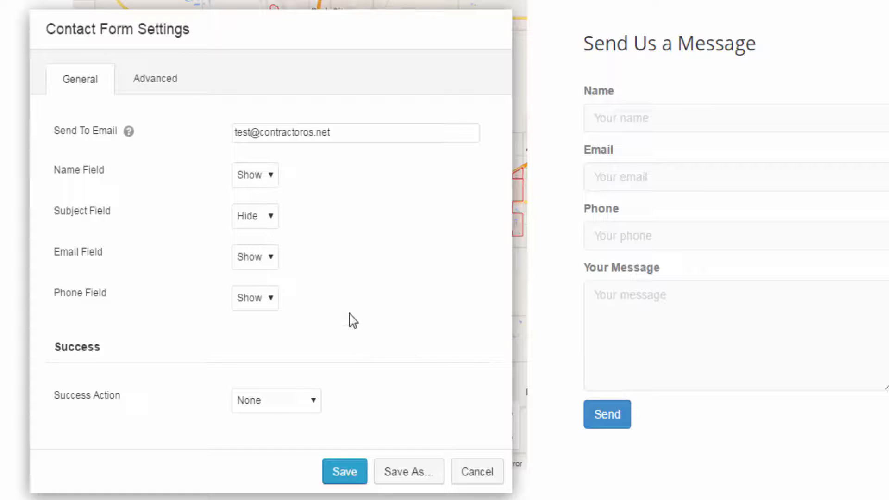
# Save the message form's settings and publish the Contact page changes.
pyautogui.click(355, 472)
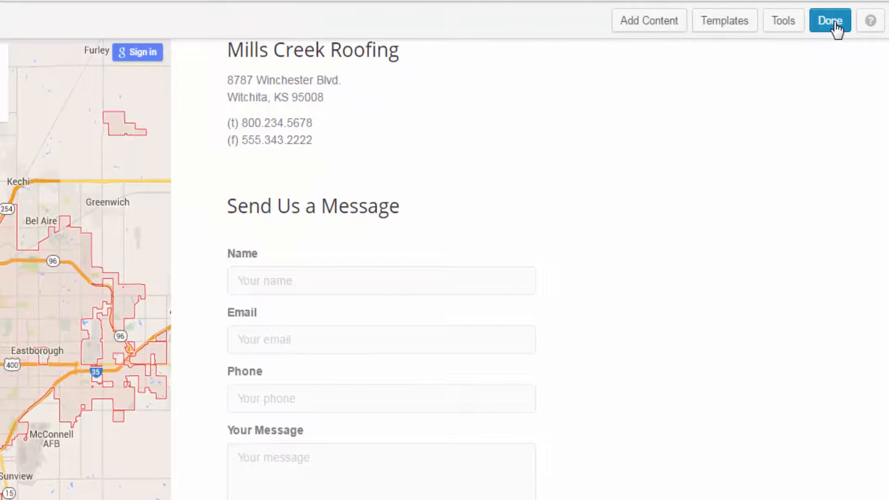
pyautogui.click(835, 24)
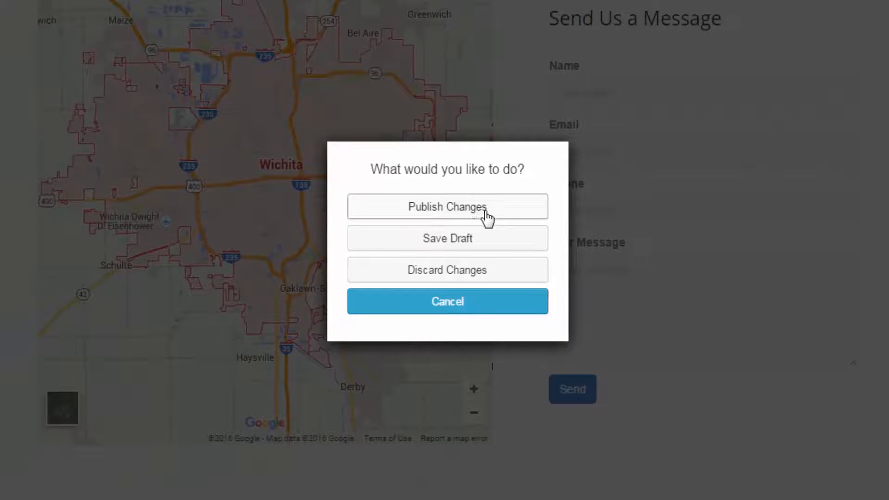
pyautogui.click(486, 216)
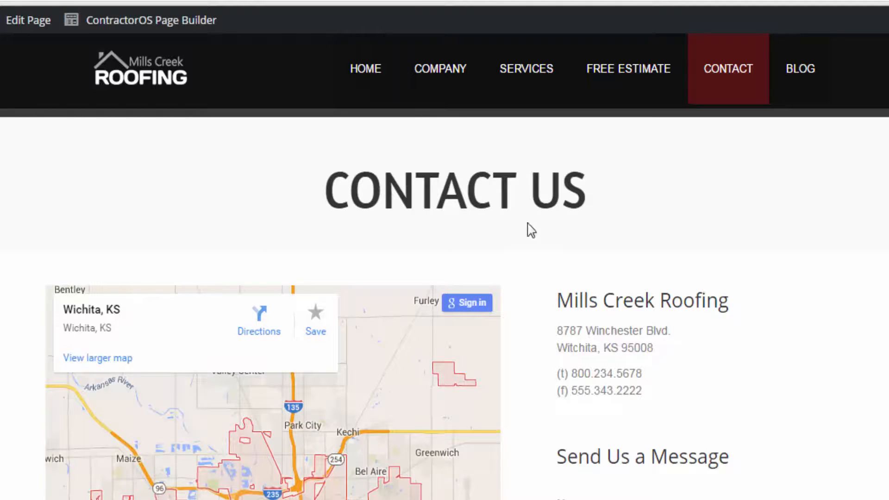
# Reopen the Contact page in the ContractorOS Page Builder and examine the map's Address setting beside the company address.
pyautogui.click(163, 30)
pyautogui.scroll(-5, 278, 417)
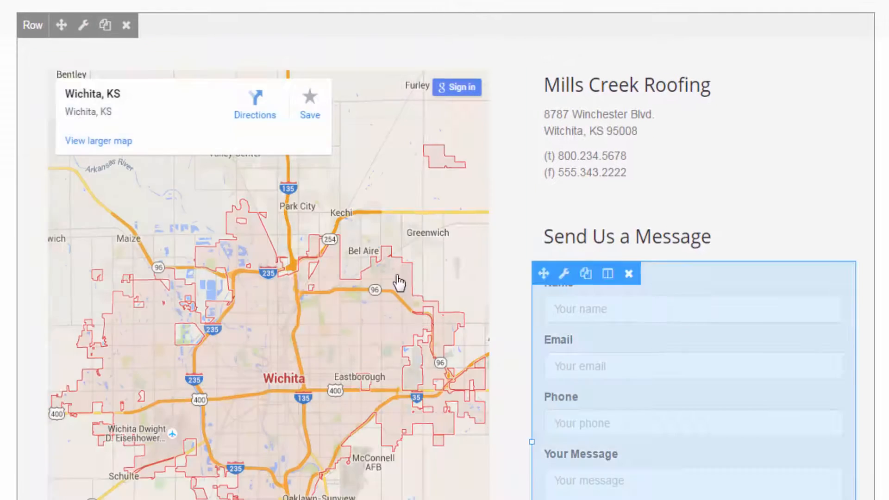
pyautogui.click(67, 73)
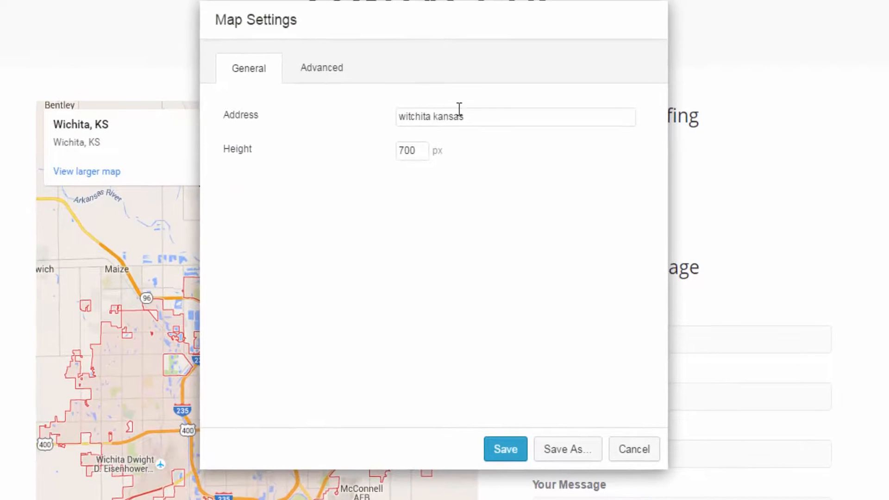
pyautogui.moveTo(485, 137); pyautogui.dragTo(342, 132)
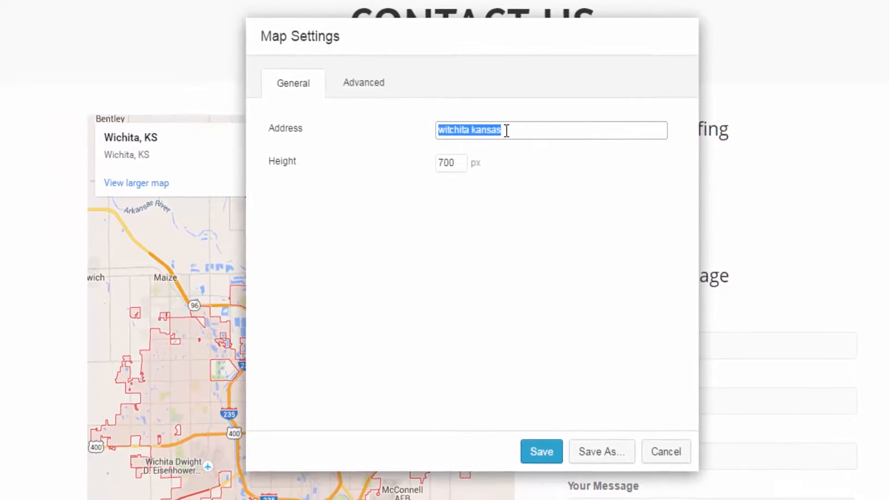
pyautogui.moveTo(535, 38); pyautogui.dragTo(332, 42)
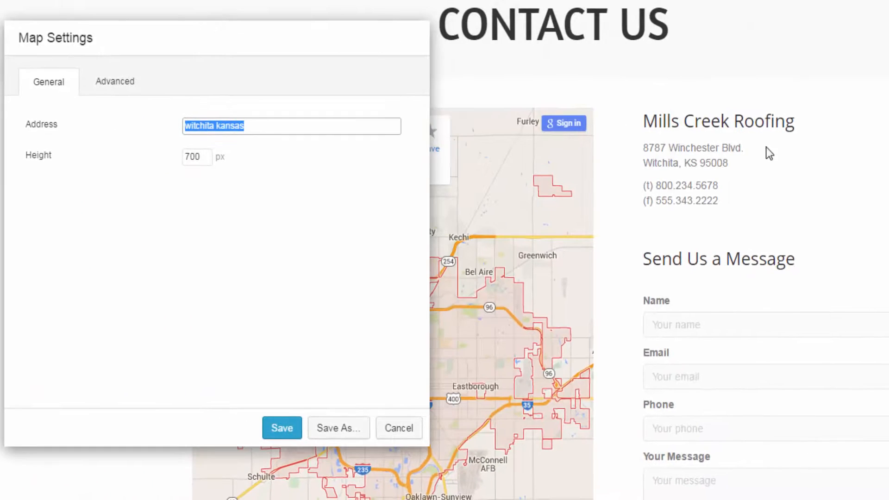
pyautogui.click(692, 146)
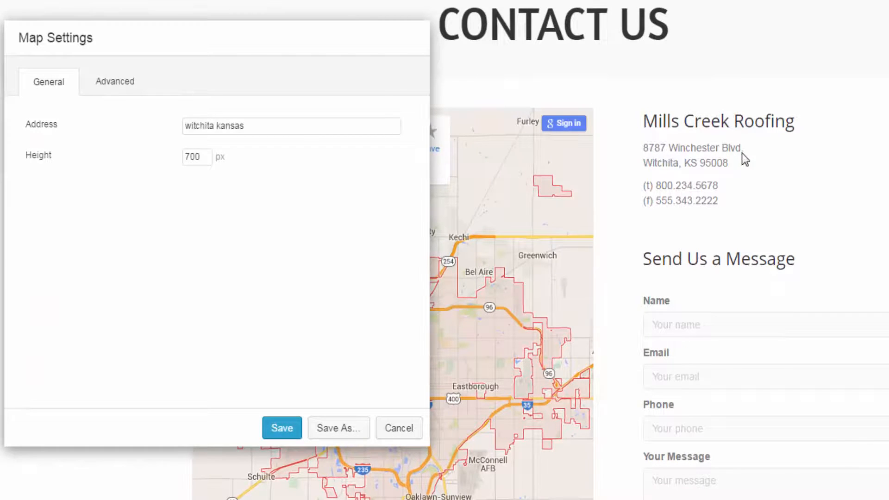
pyautogui.click(187, 126)
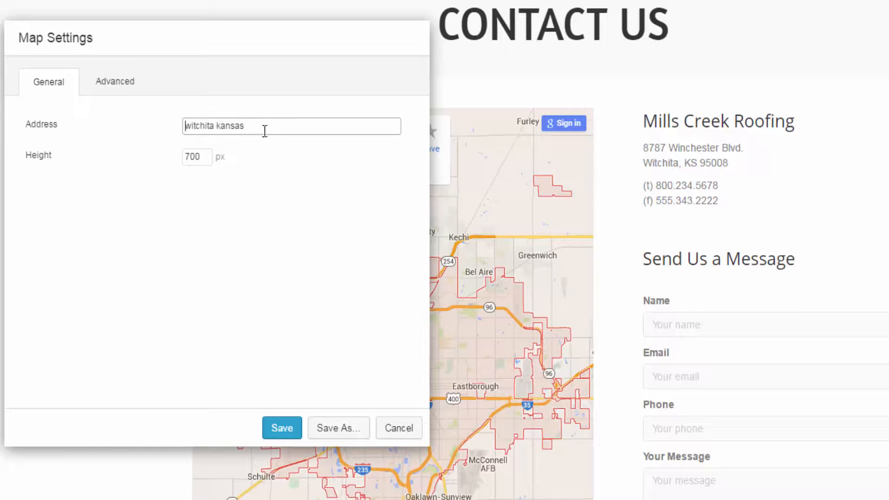
pyautogui.moveTo(265, 131); pyautogui.dragTo(159, 128)
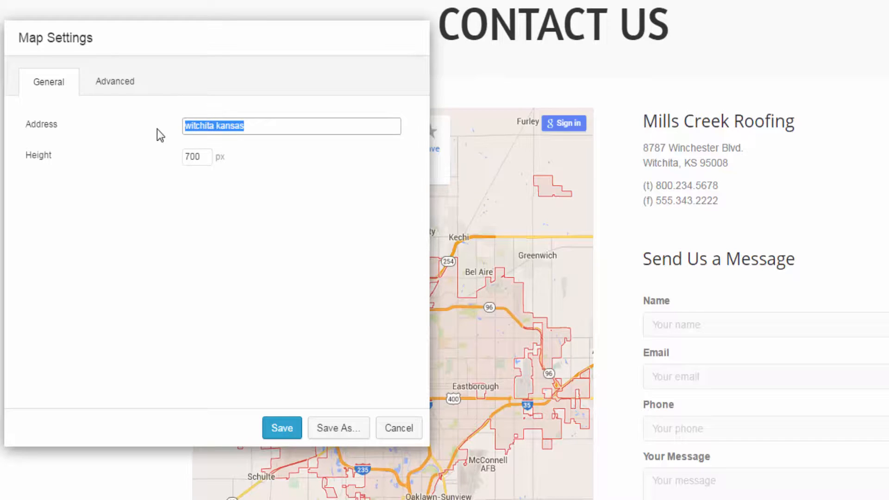
pyautogui.write('878')
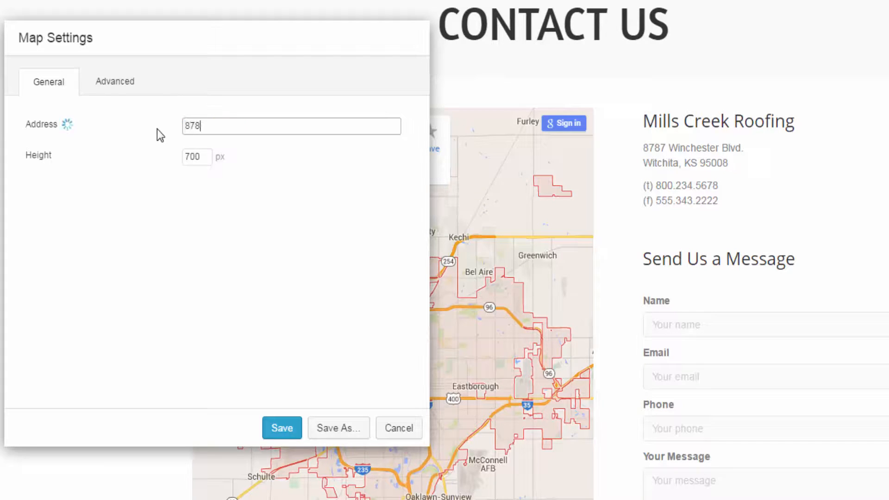
pyautogui.write('7')
pyautogui.click(399, 430)
# Copy the company's street address from the Mills Creek Roofing text block and close its settings without saving.
pyautogui.click(709, 157)
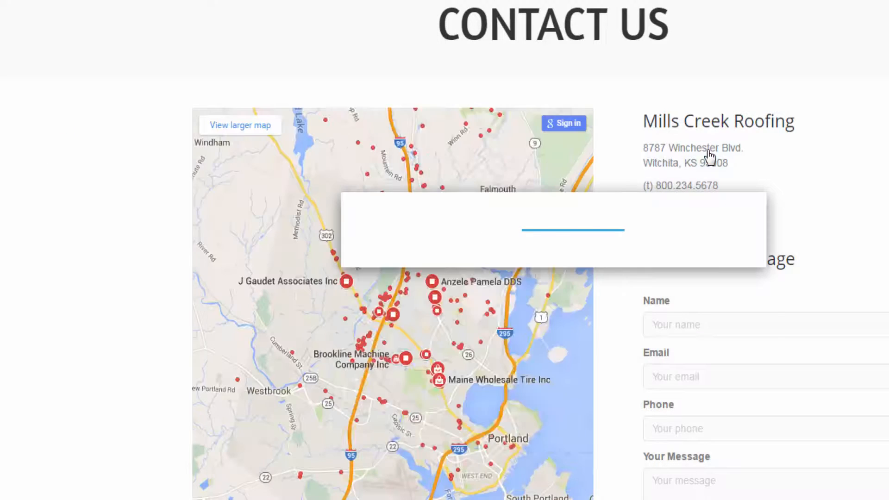
pyautogui.moveTo(475, 258); pyautogui.dragTo(370, 242)
pyautogui.rightClick(402, 253)
pyautogui.click(437, 283)
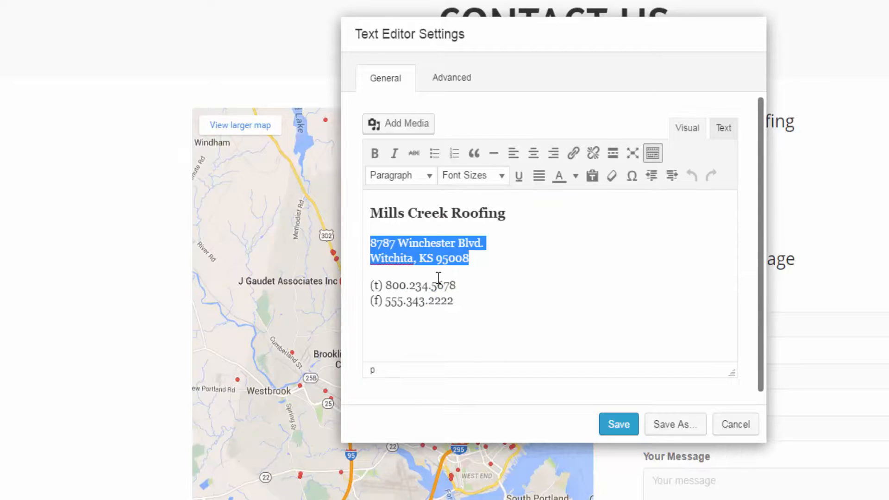
pyautogui.click(717, 423)
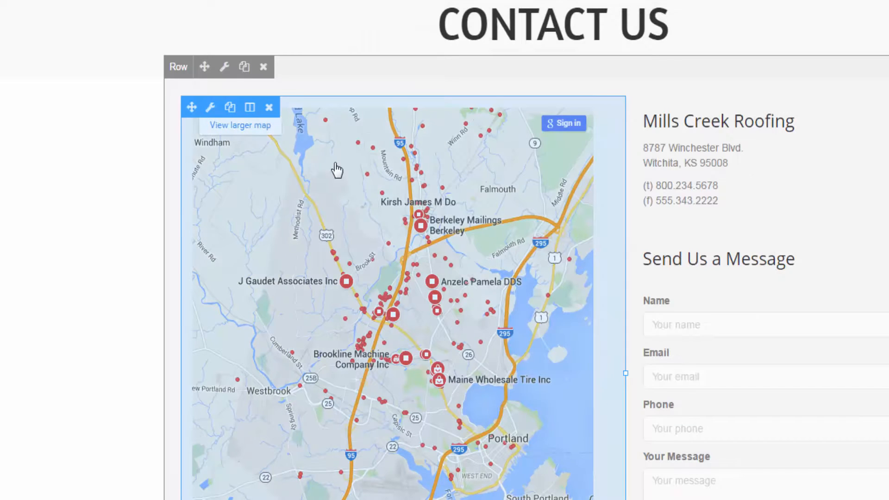
# Replace the map's Address with the copied company street address and save the map settings.
pyautogui.click(210, 107)
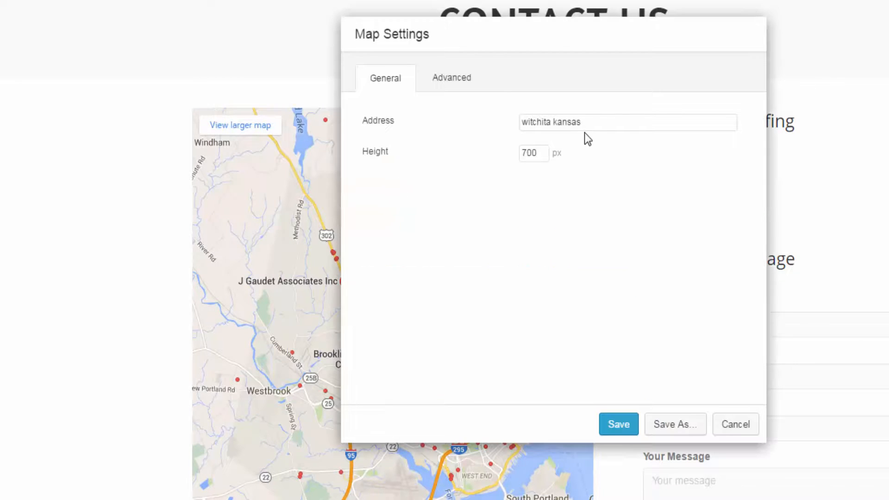
pyautogui.moveTo(584, 128); pyautogui.dragTo(466, 119)
pyautogui.rightClick(552, 124)
pyautogui.click(582, 178)
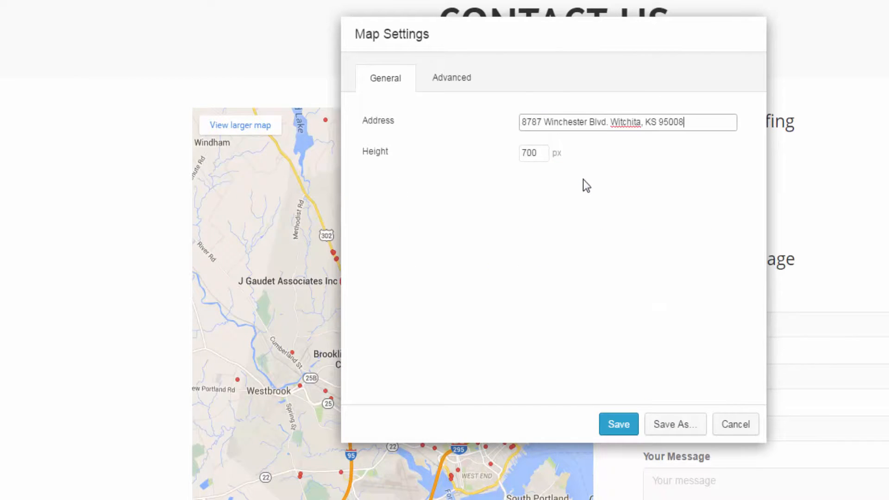
pyautogui.click(618, 424)
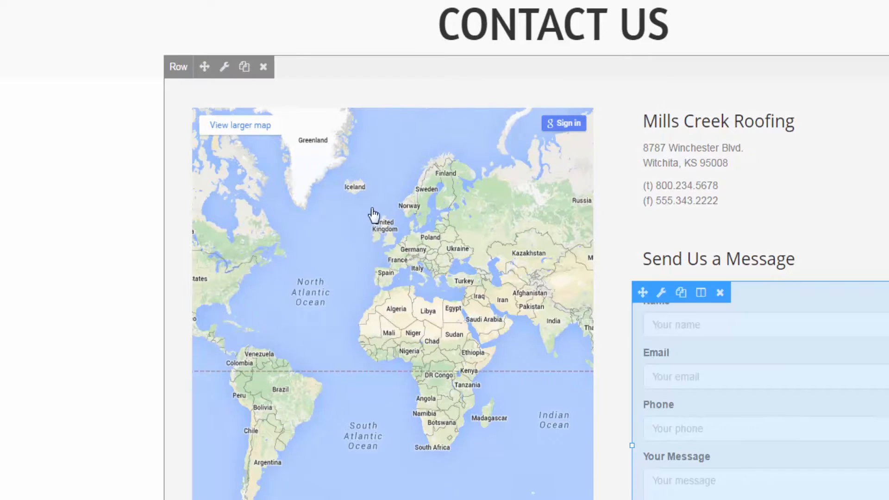
# Finish editing the Contact page and discard all unpublished changes.
pyautogui.moveTo(264, 162)
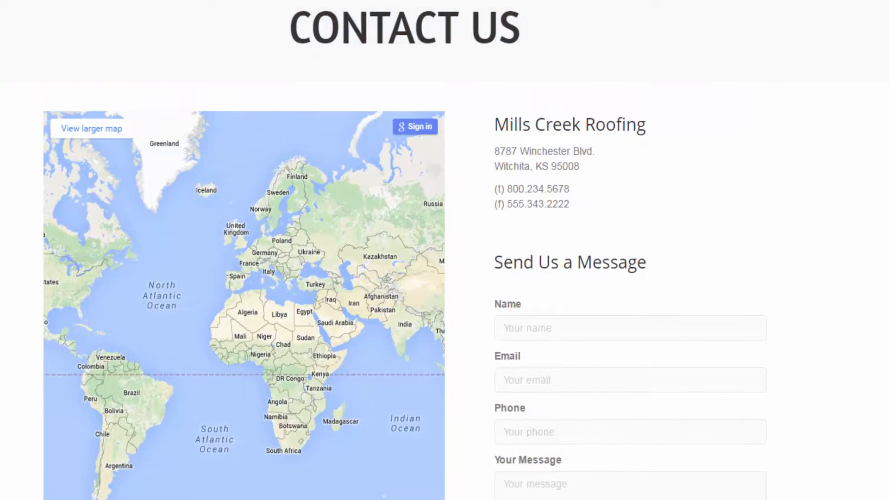
pyautogui.click(879, 2)
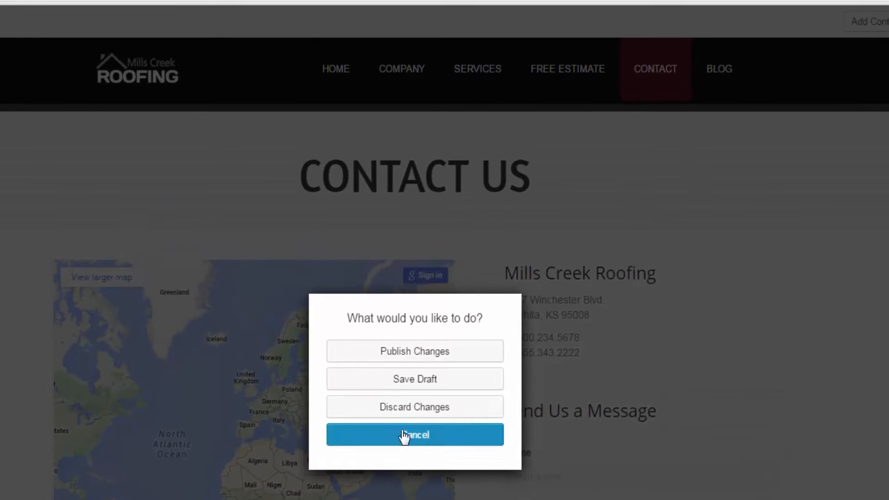
pyautogui.click(409, 407)
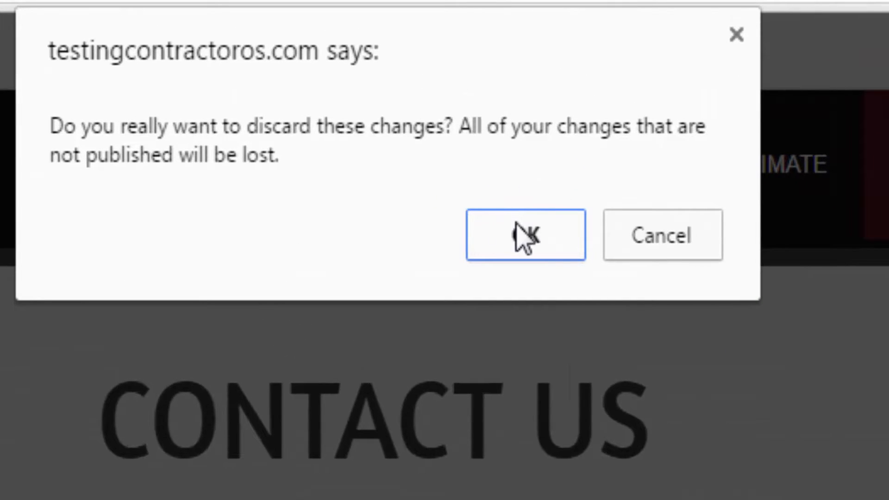
pyautogui.click(514, 226)
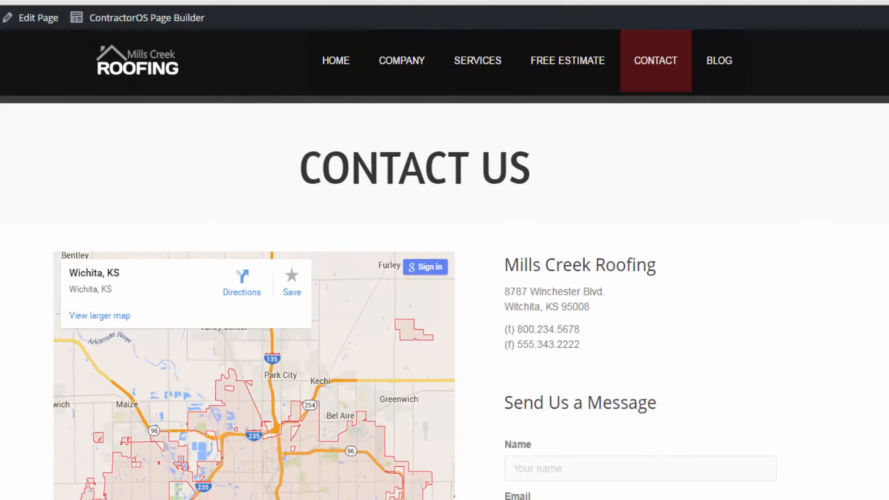
# Look over the restored Contact page and open the Services page from the footer navigation.
pyautogui.scroll(-3, 444, 264)
pyautogui.scroll(3, 445, 264)
pyautogui.scroll(-9, 527, 258)
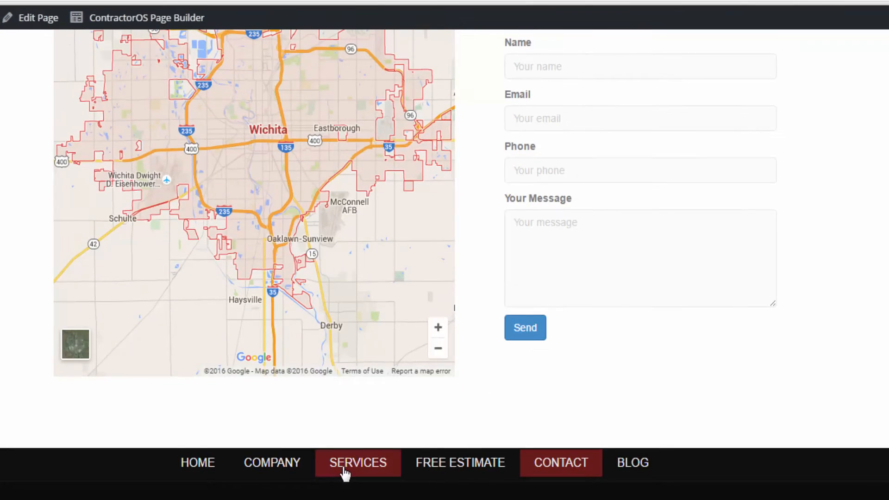
pyautogui.click(344, 470)
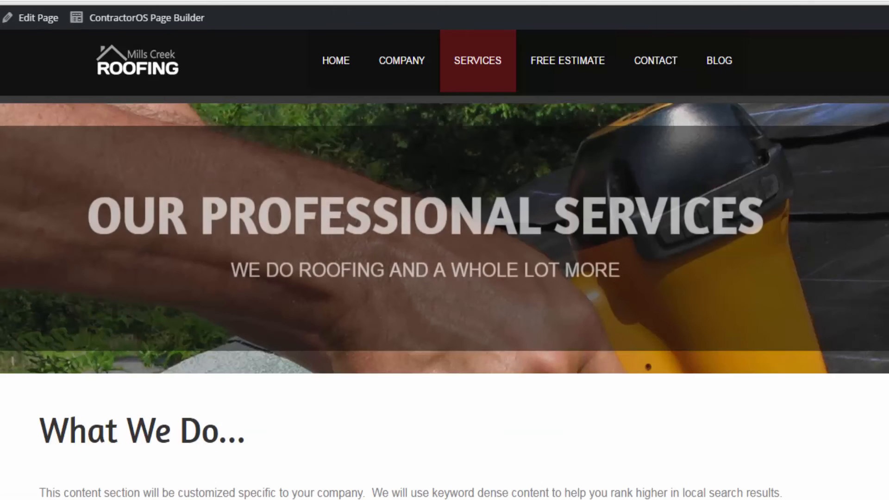